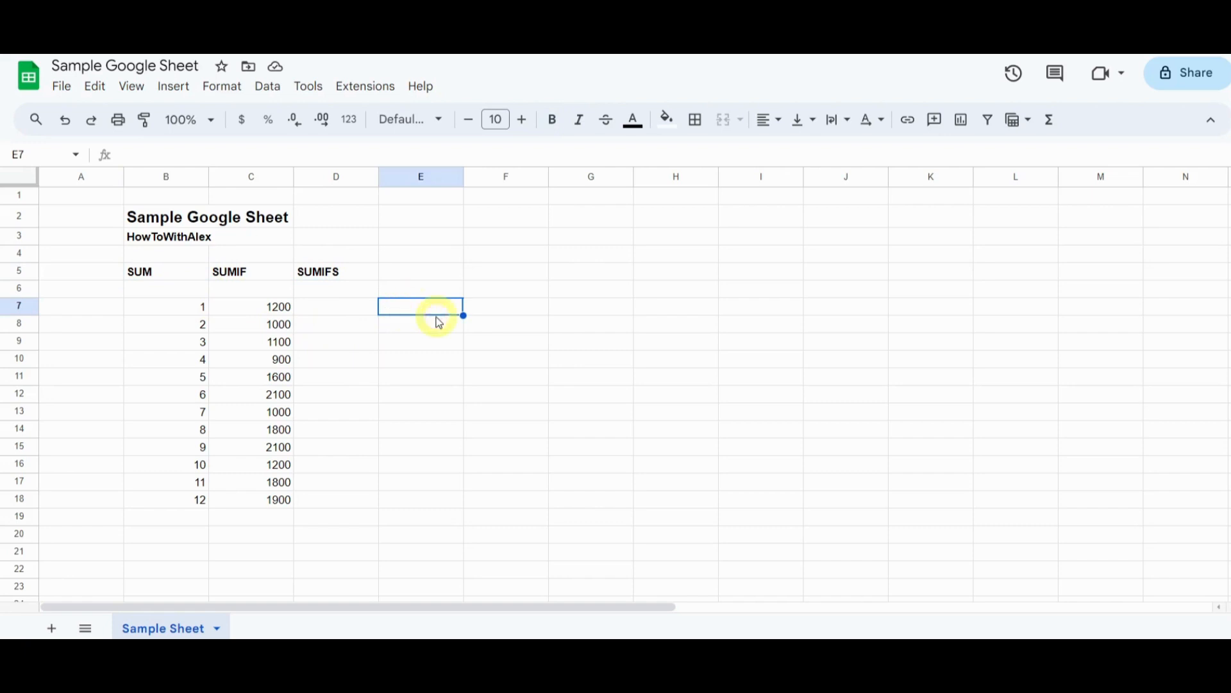
- Enter a SUM formula in cell E7 that totals the values in C7:C18
text(=)
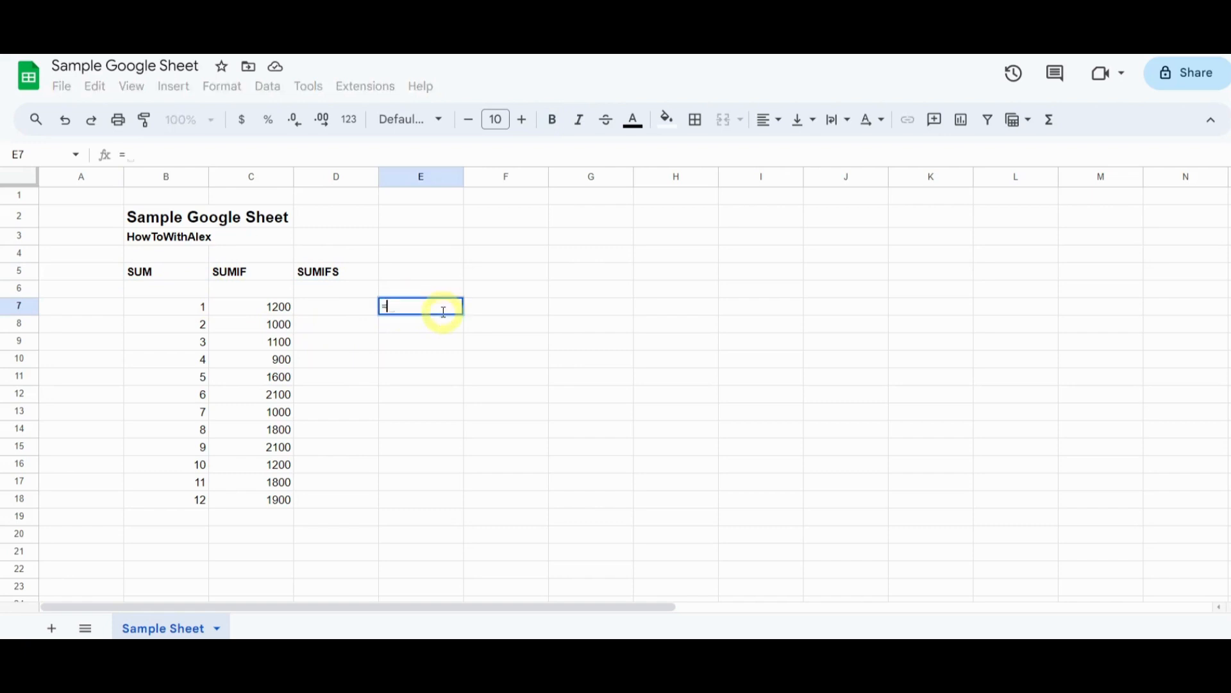
text(SUM()
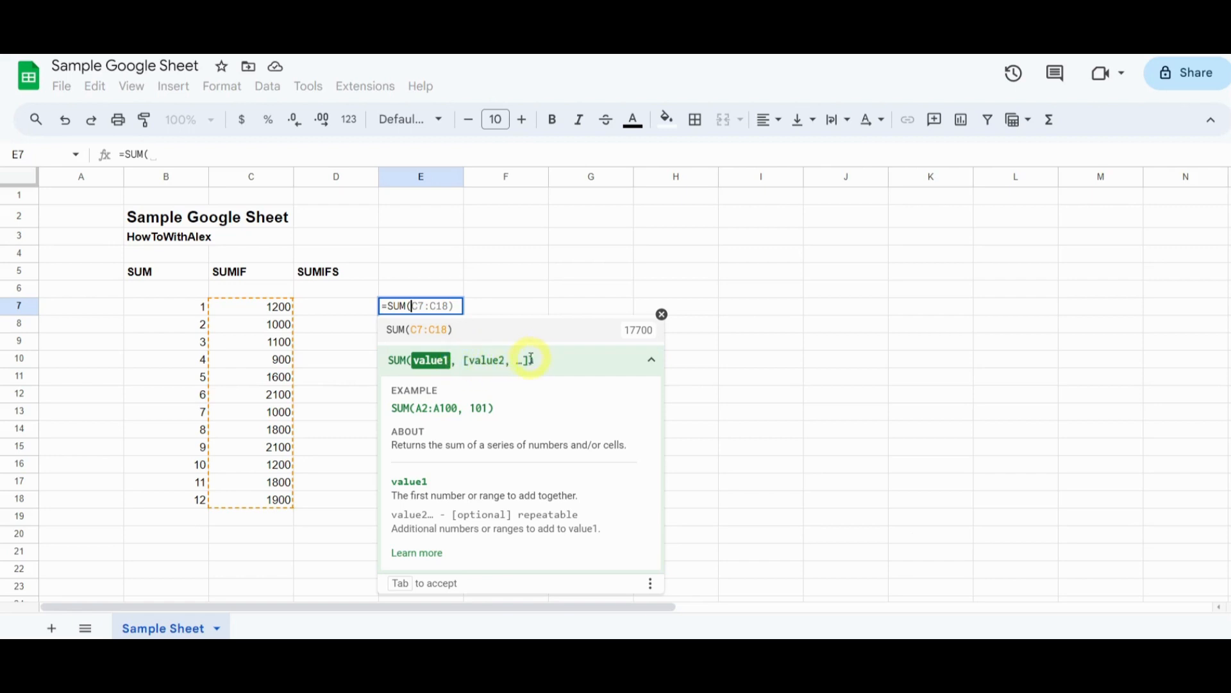
drag(531, 359, 426, 360)
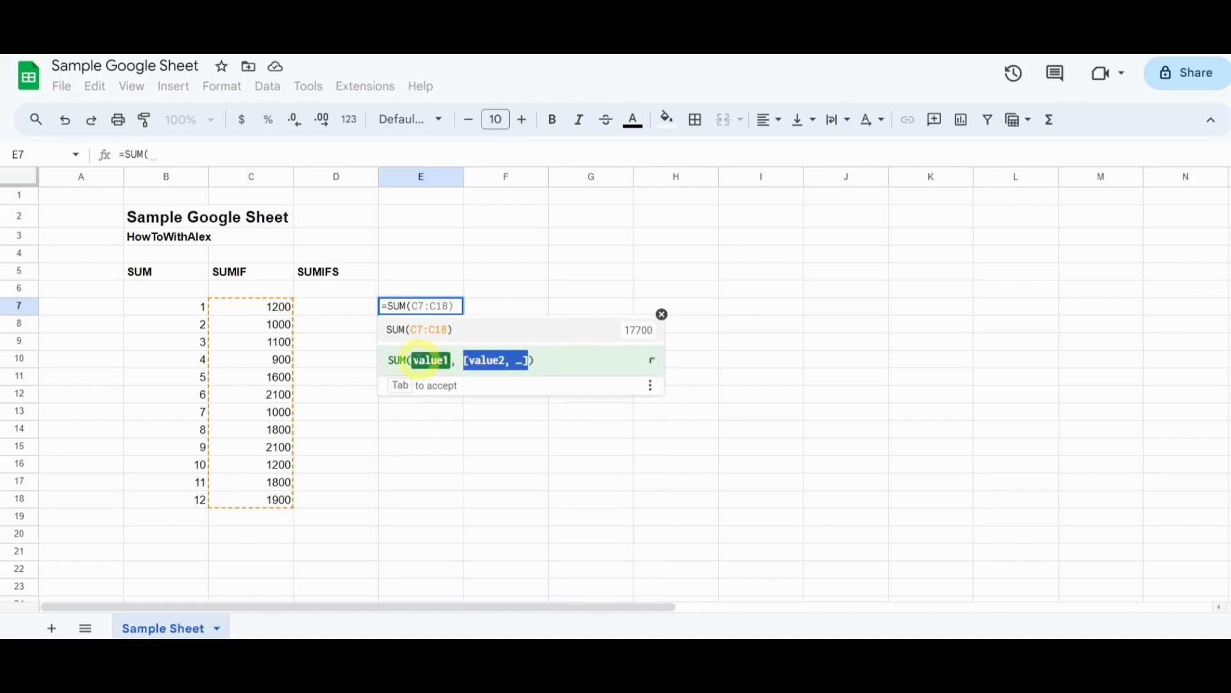
click(442, 362)
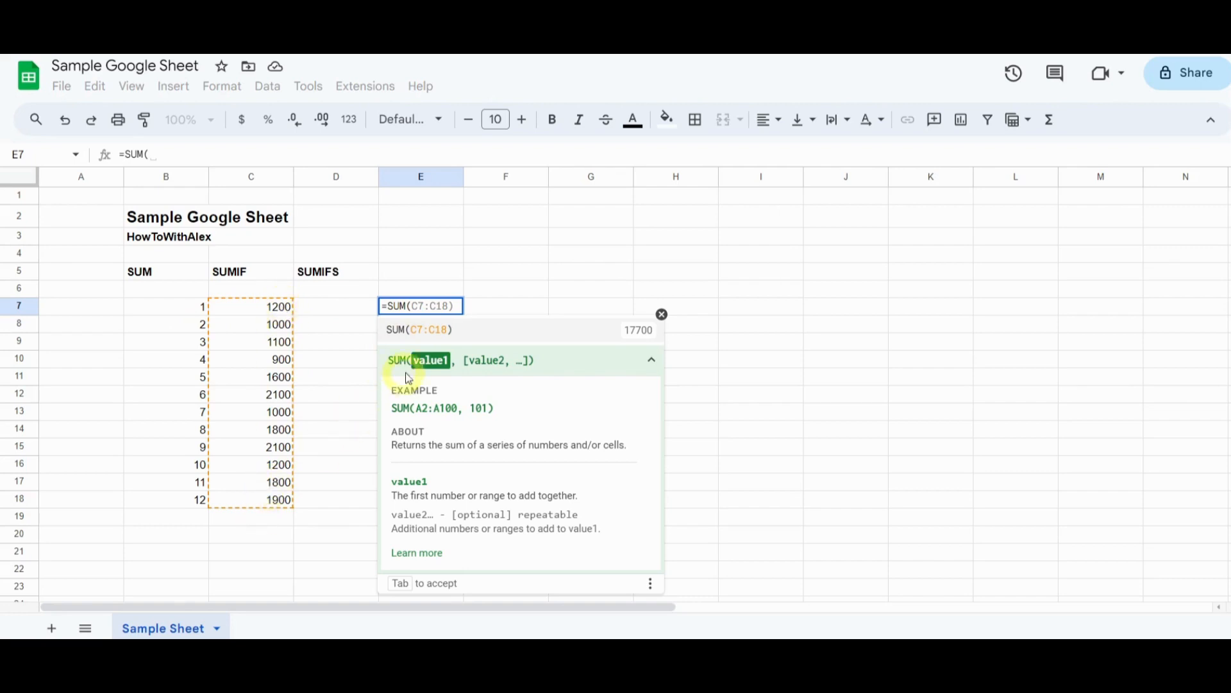
click(445, 305)
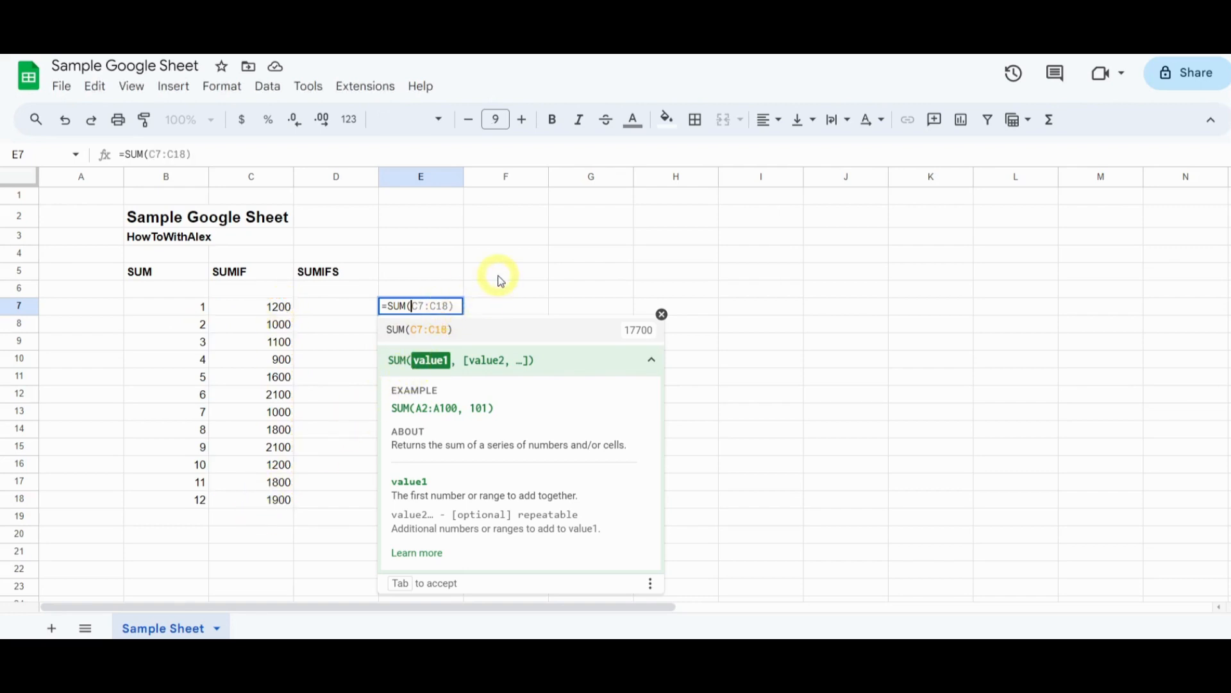
click(275, 312)
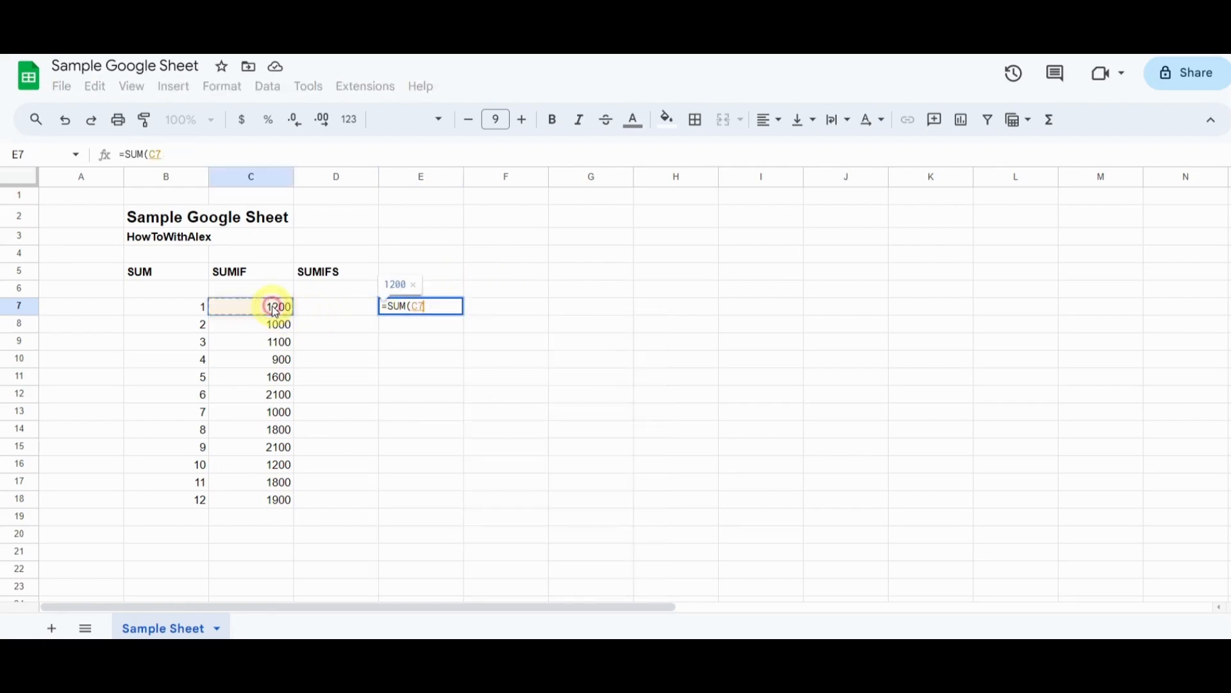
drag(275, 313, 276, 503)
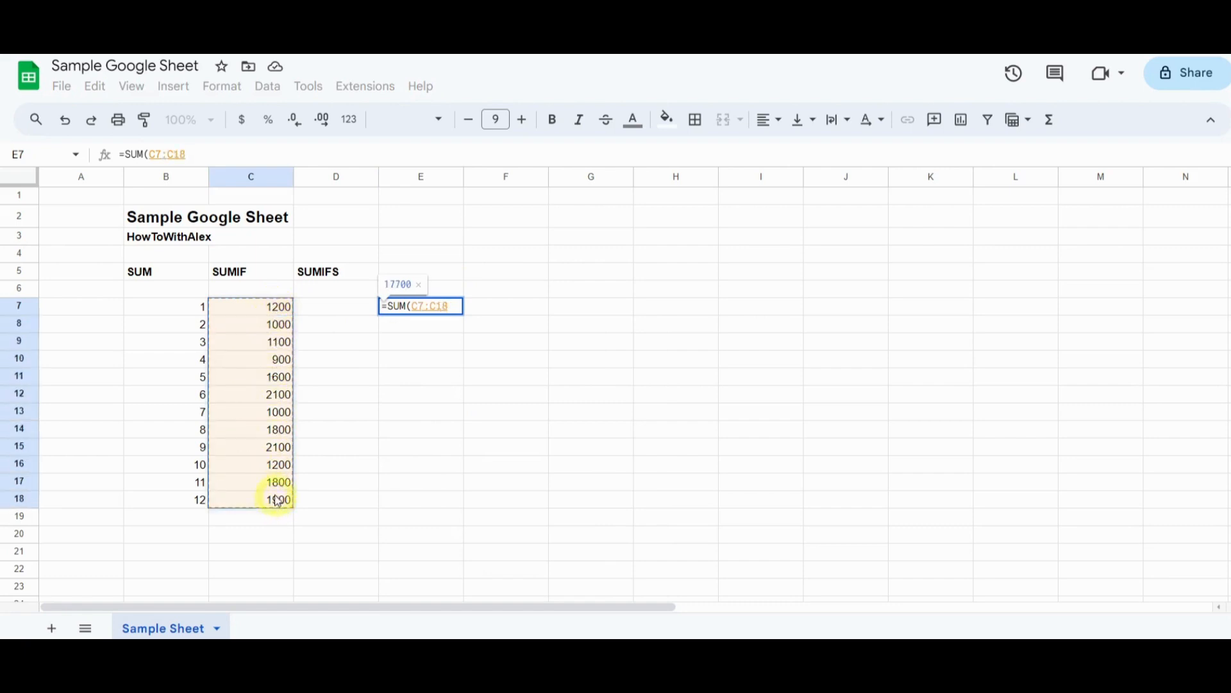
text())
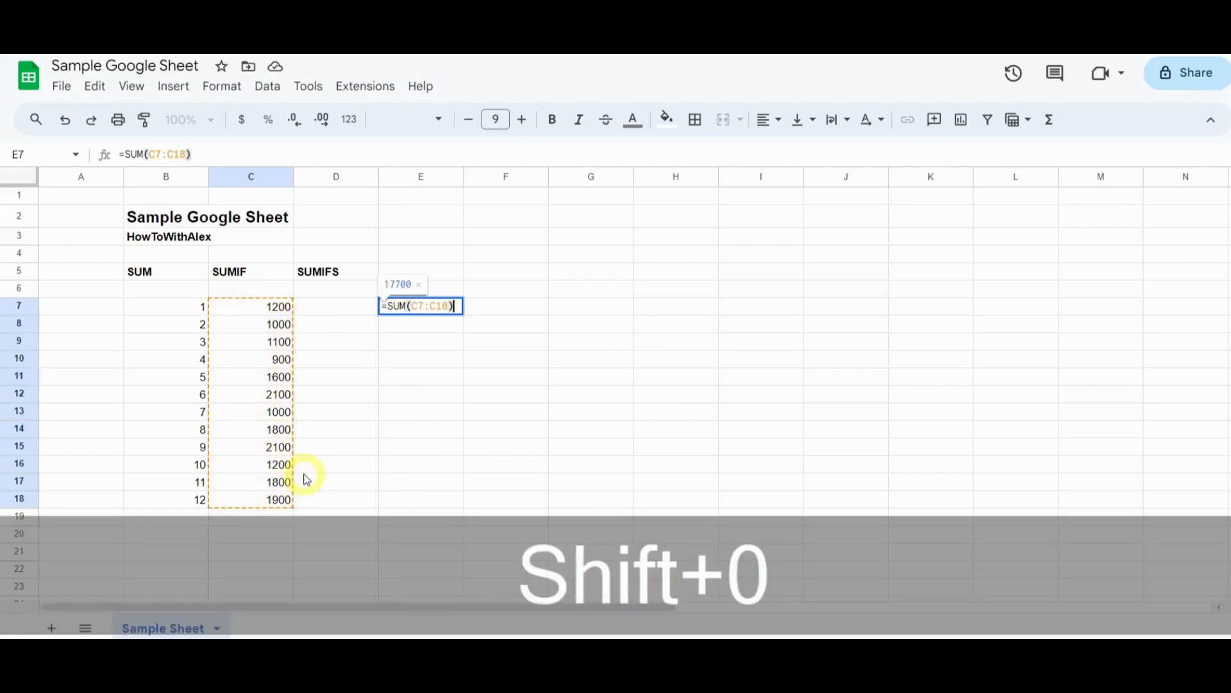
key(Return)
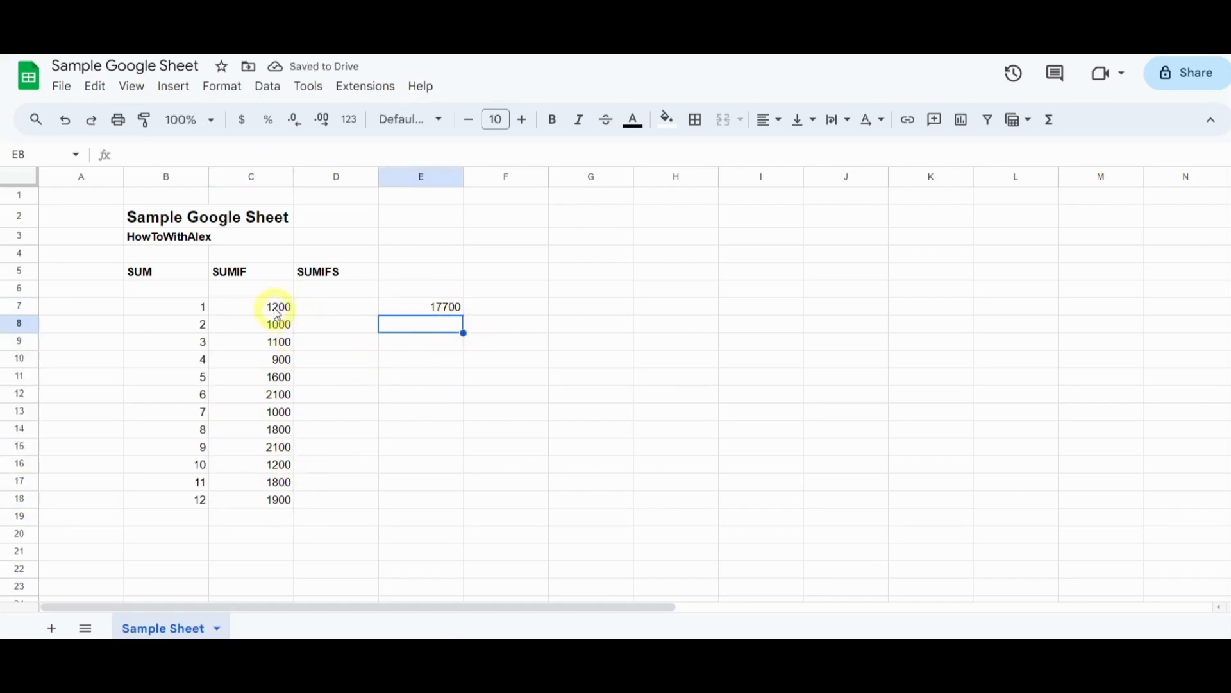
- Check the summed range C7:C18 and clear the SUM formula from cell E7
drag(276, 307, 267, 507)
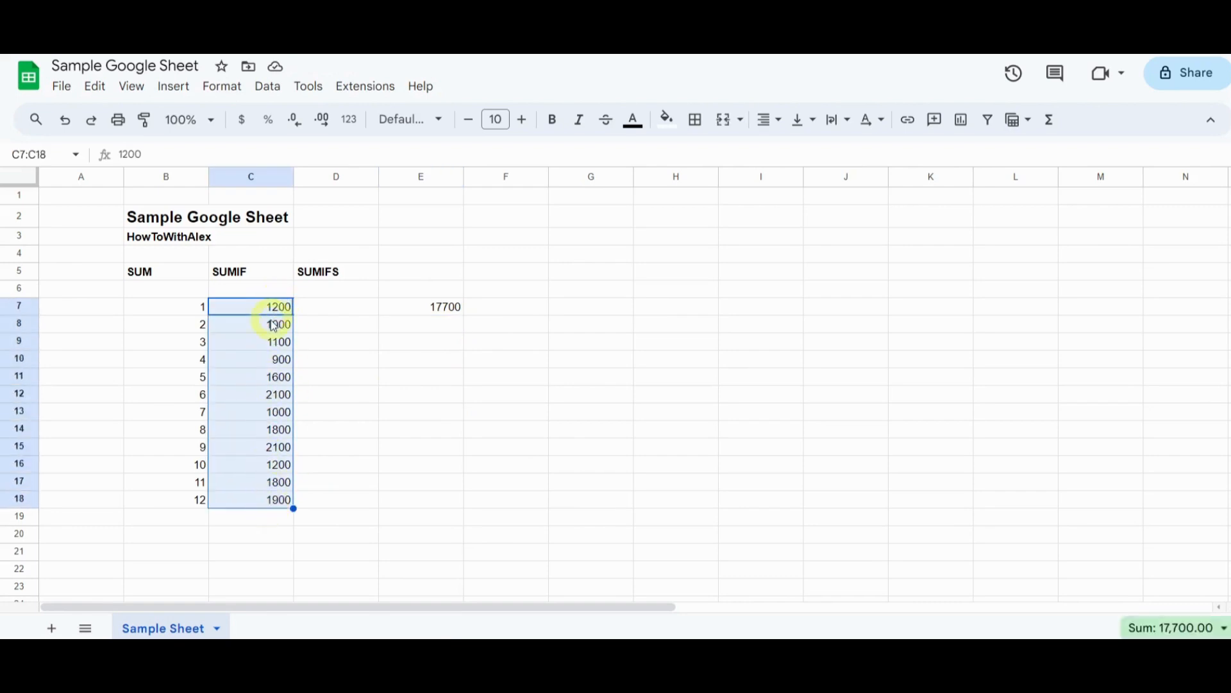
click(445, 314)
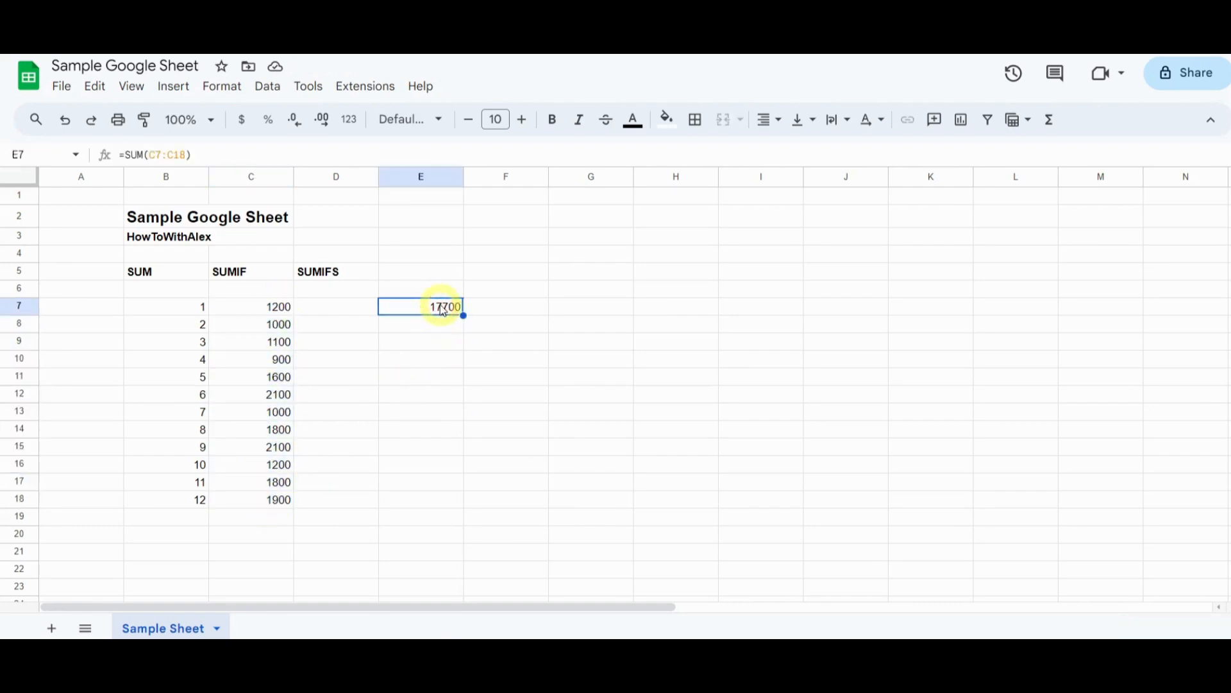
key(Delete)
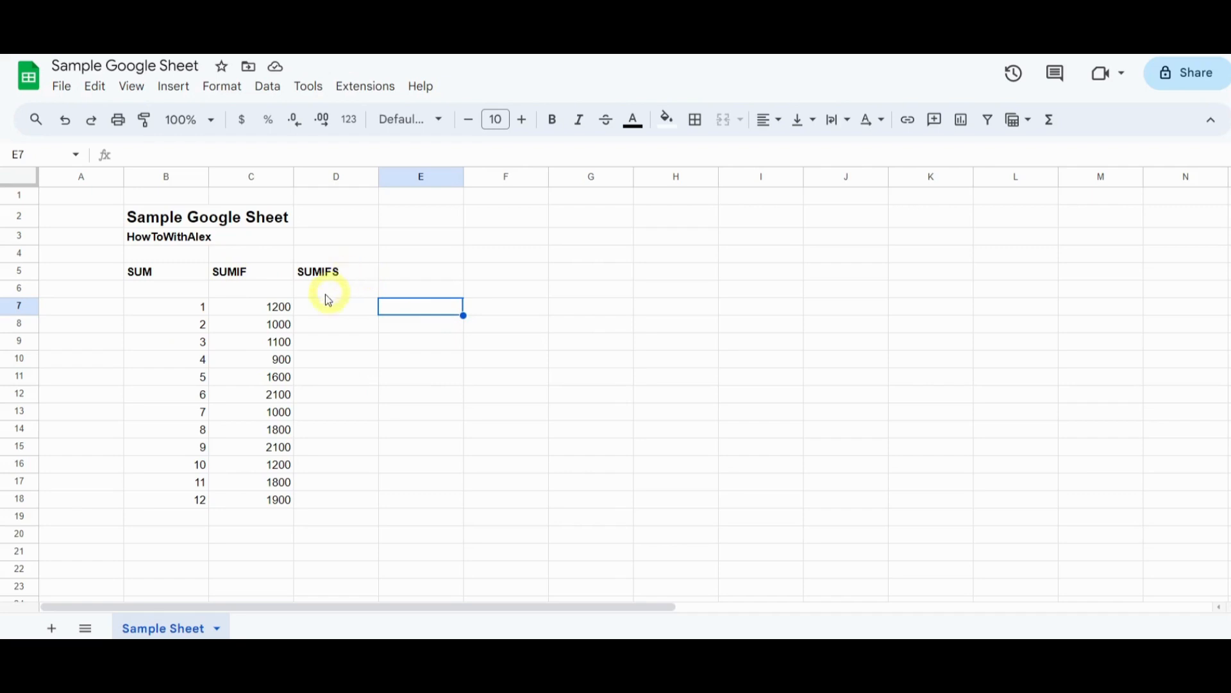
click(288, 312)
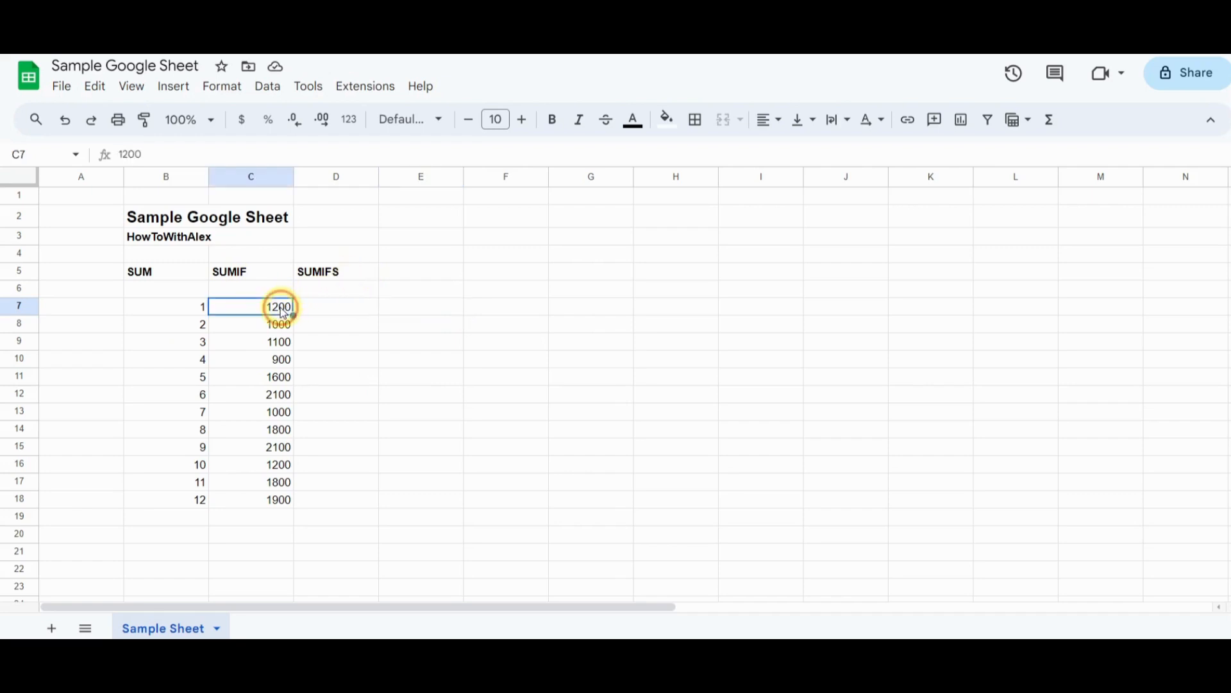
click(423, 309)
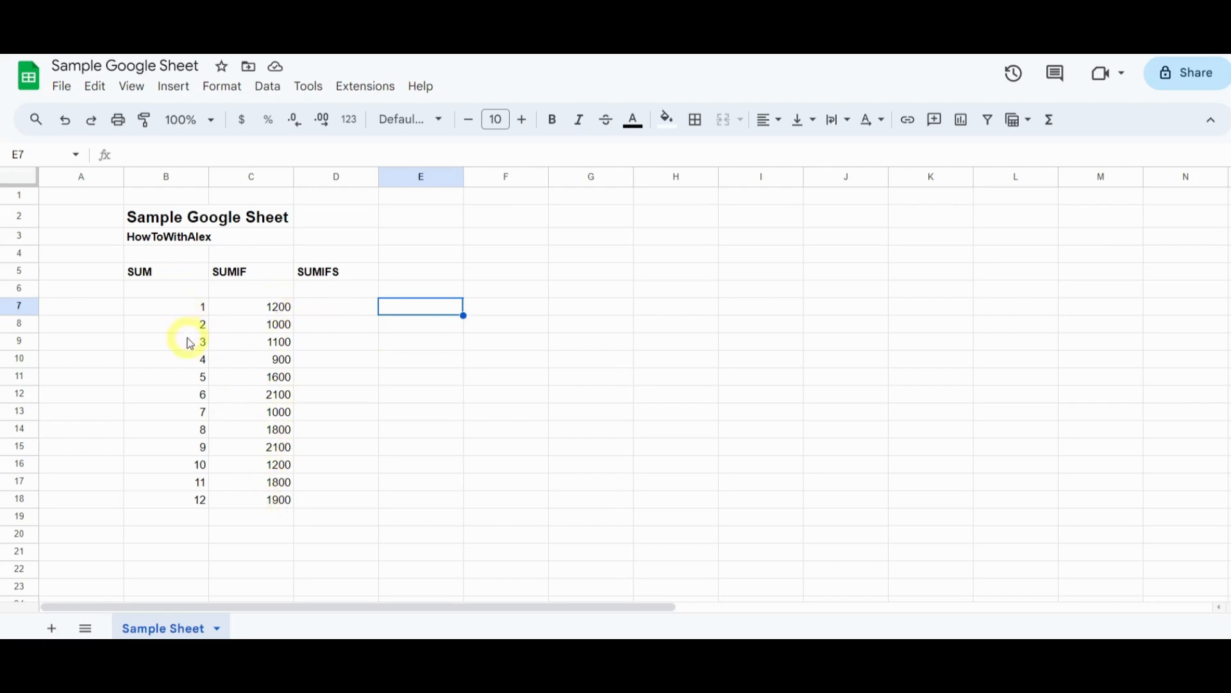
drag(187, 394, 194, 501)
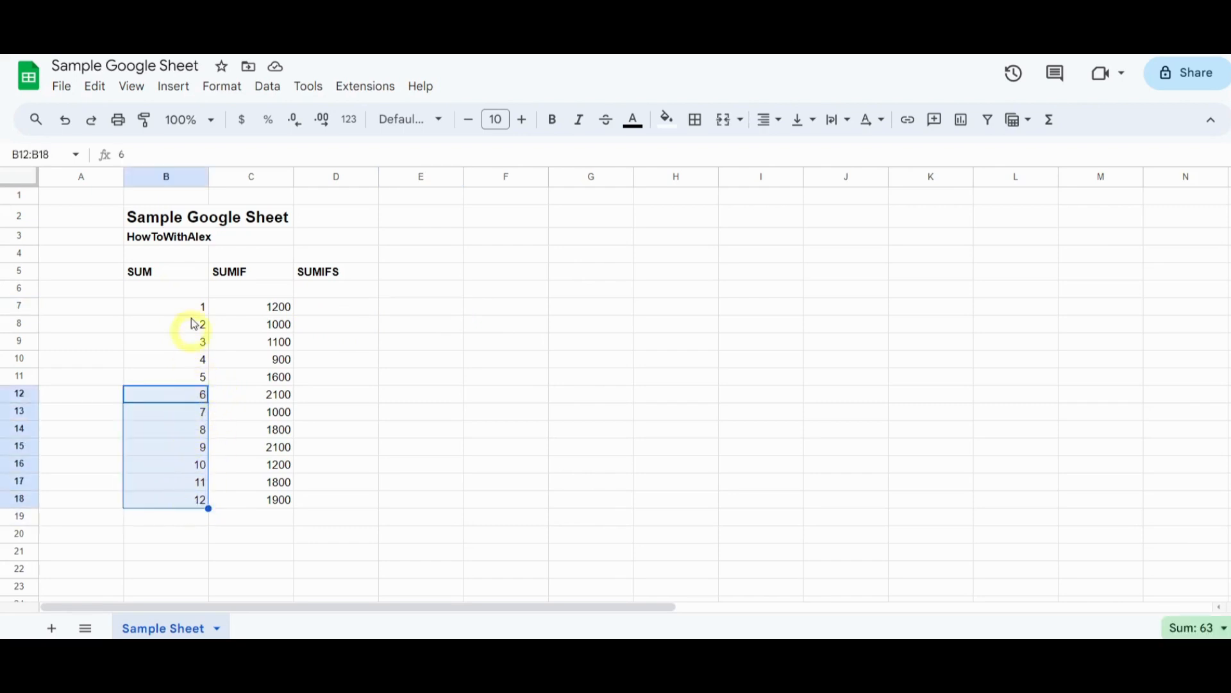
click(190, 402)
click(253, 398)
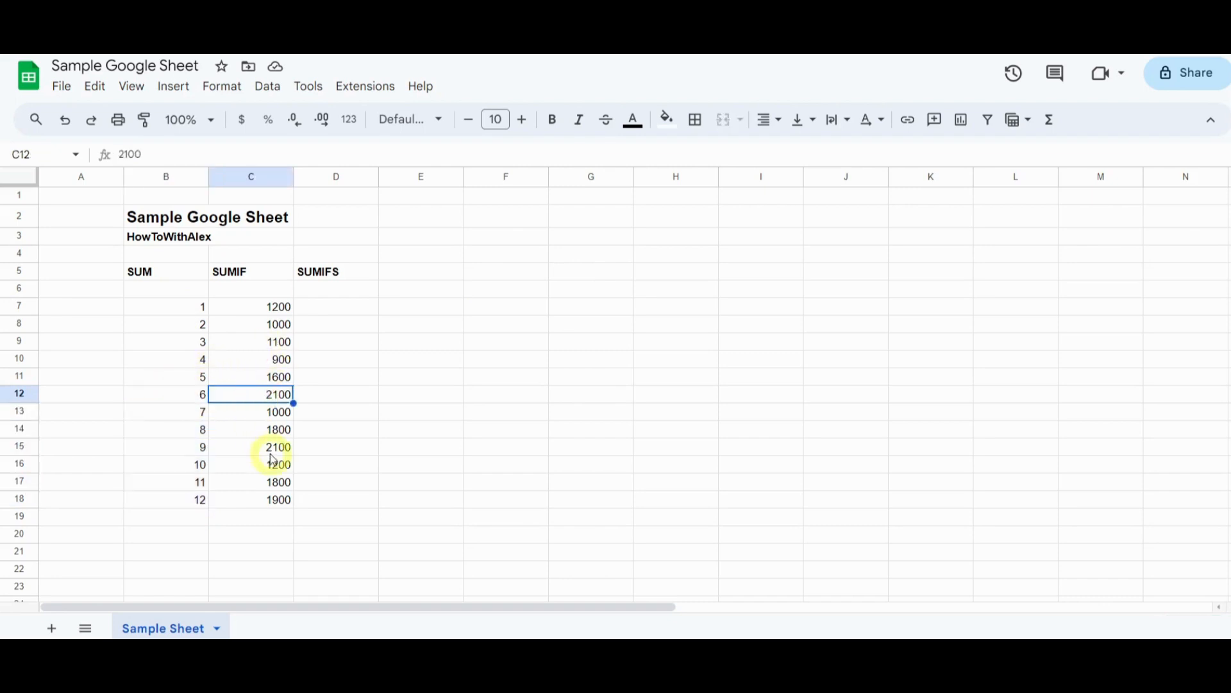
- Start a SUMIF formula in cell E7 with B7:B18 as the range tested against the criterion
click(407, 308)
text(=)
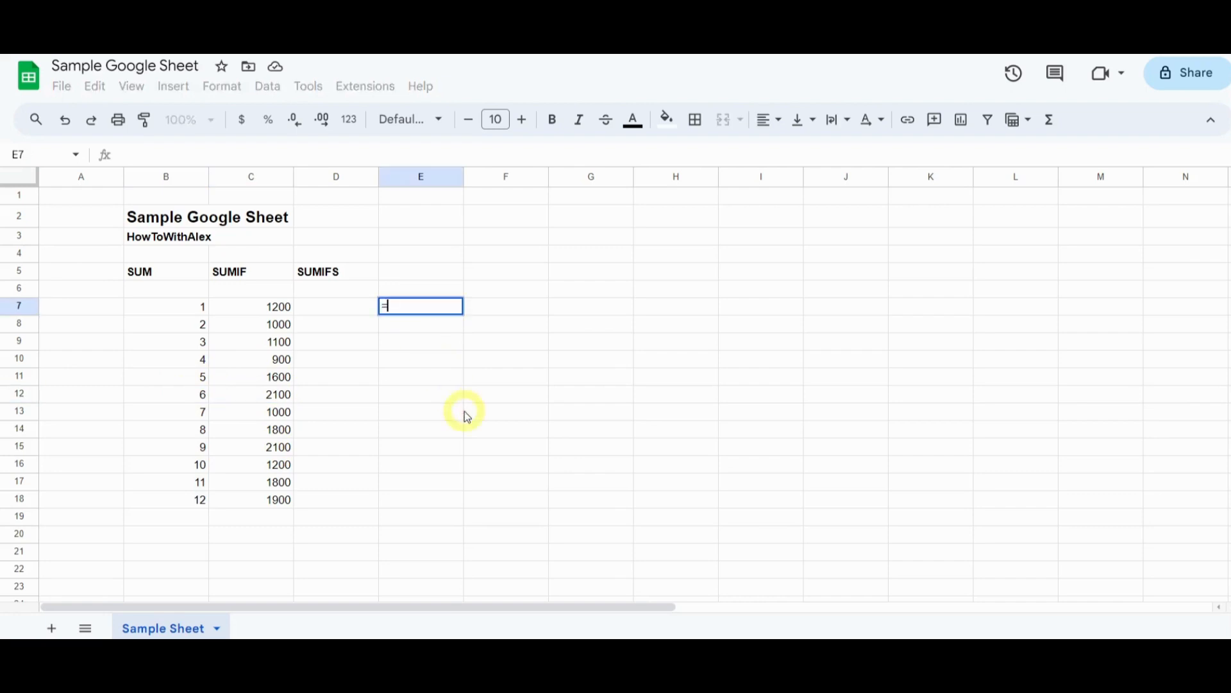
text(SUMI)
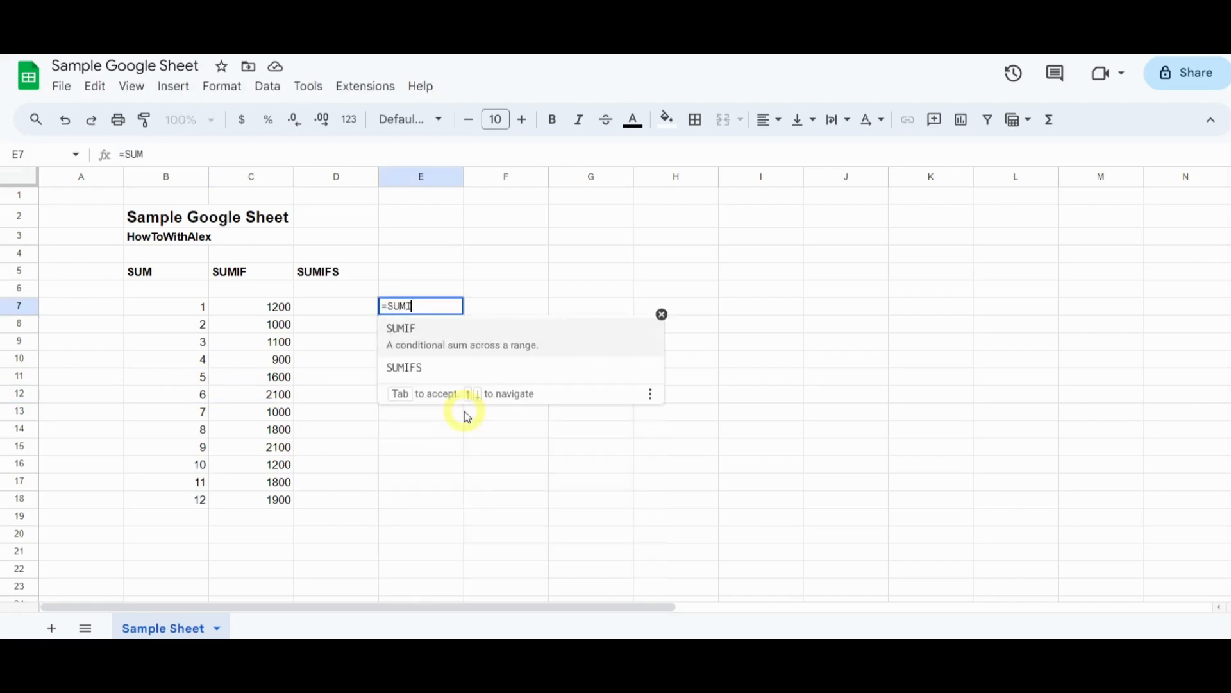
text(F()
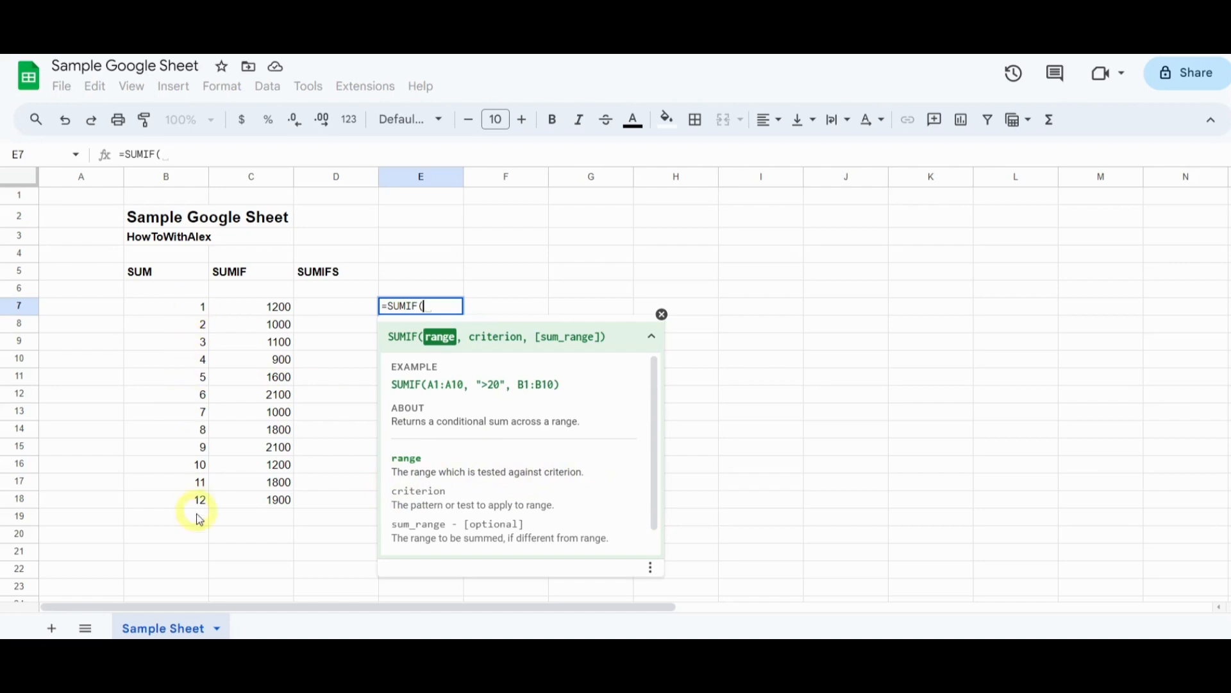
drag(195, 310, 198, 499)
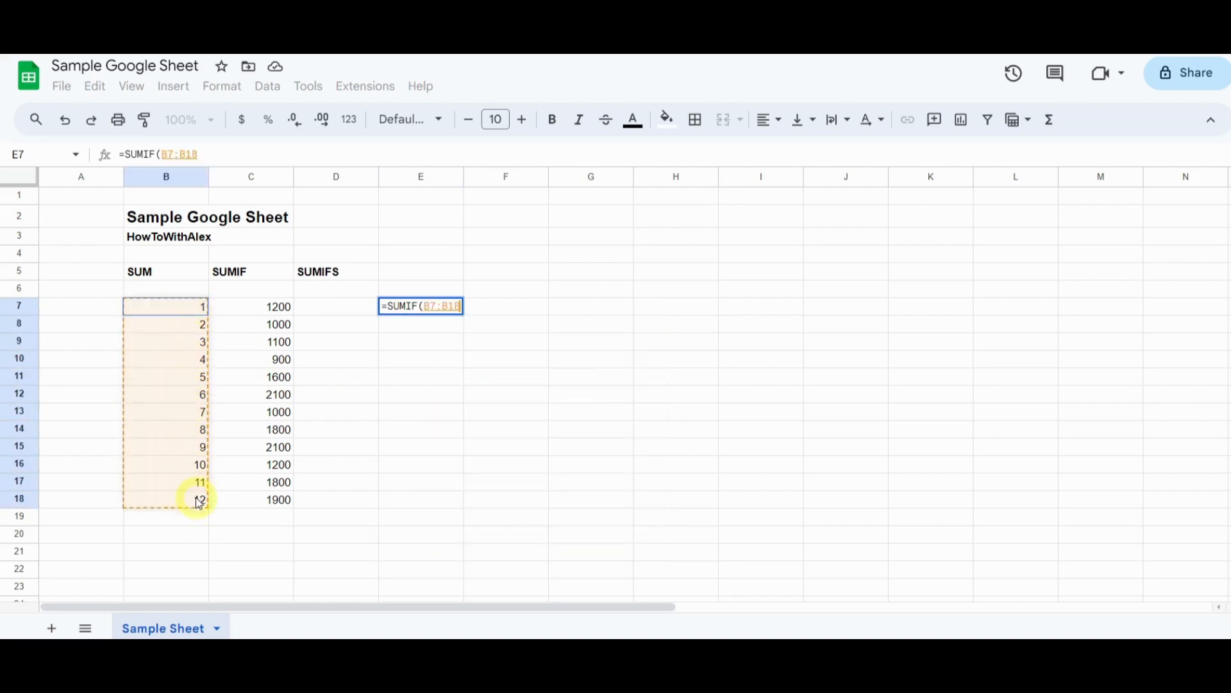
text(,)
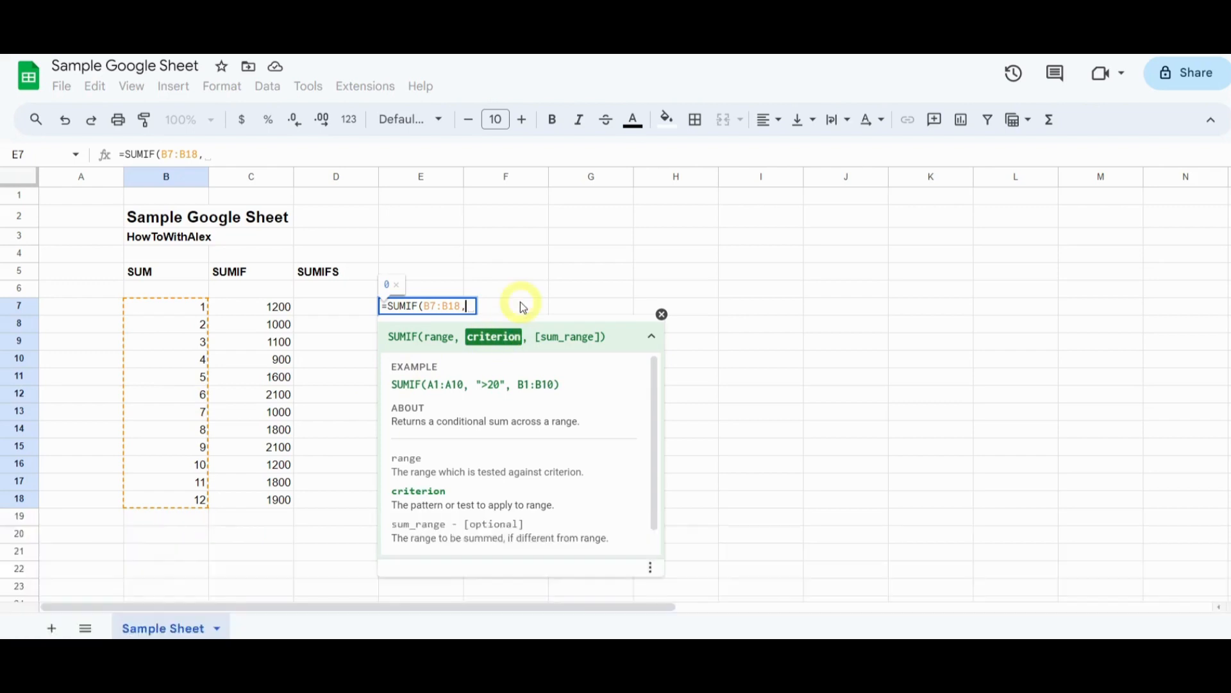
- Complete the SUMIF formula with the criterion ">=6" and the sum range C7:C18, and review it in cell E7
text(")
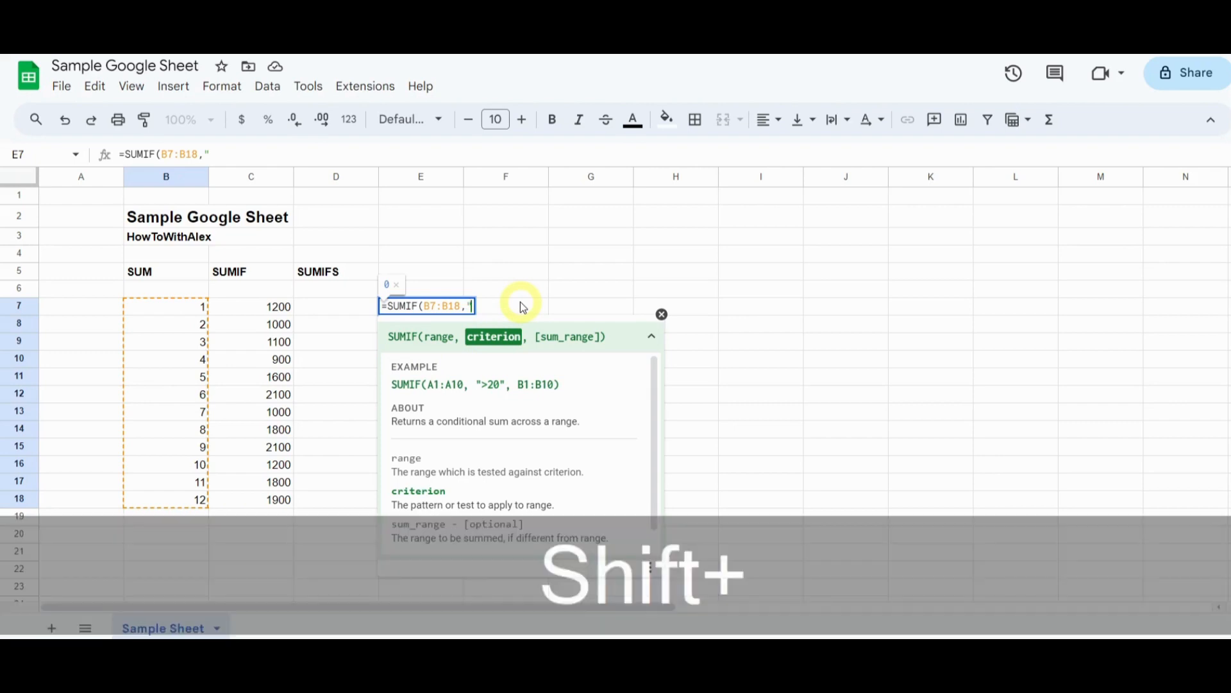
text(>=6")
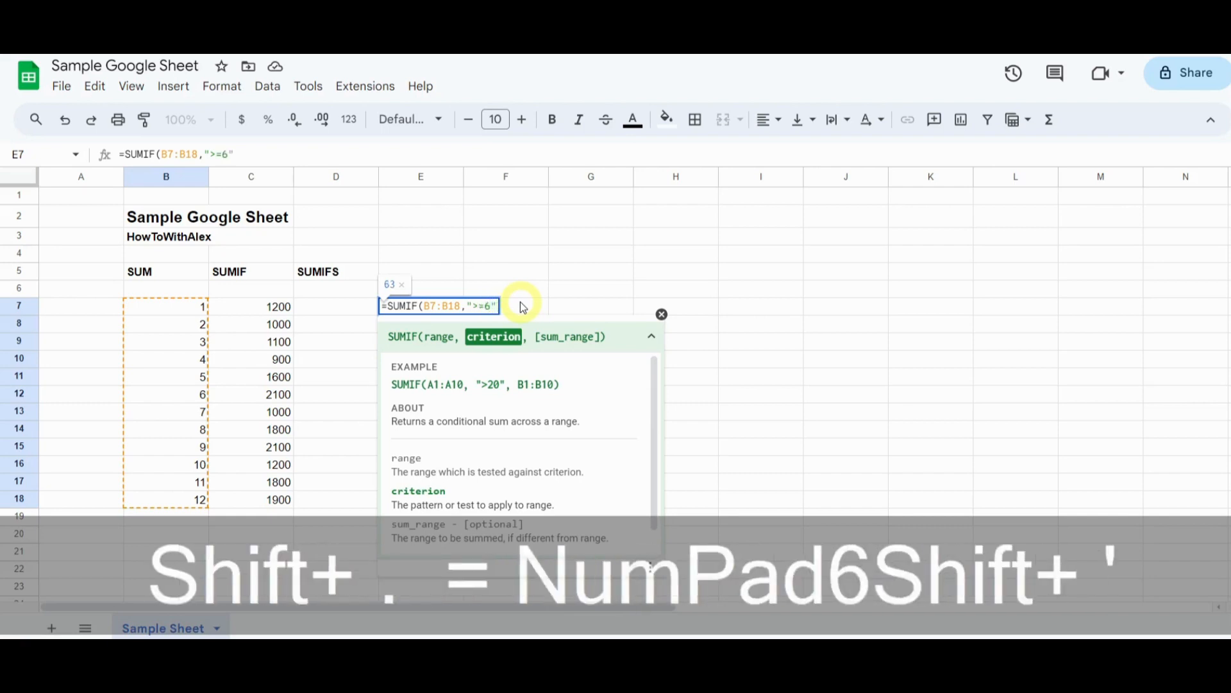
text(,)
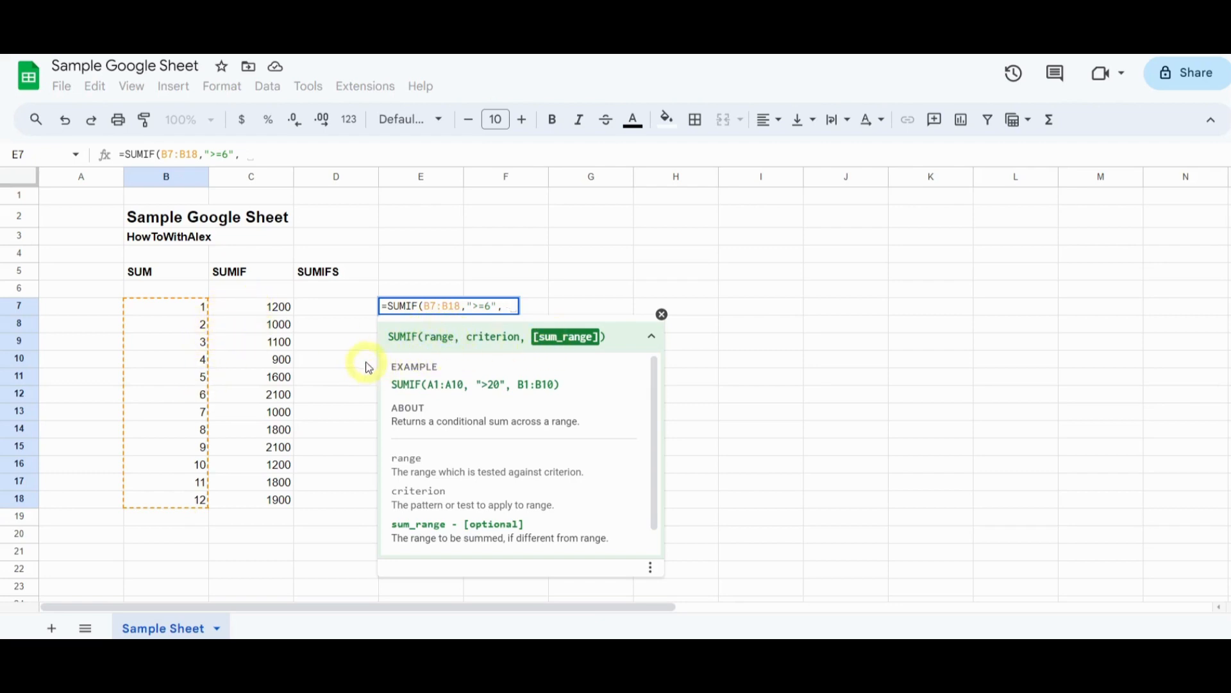
drag(261, 308, 262, 500)
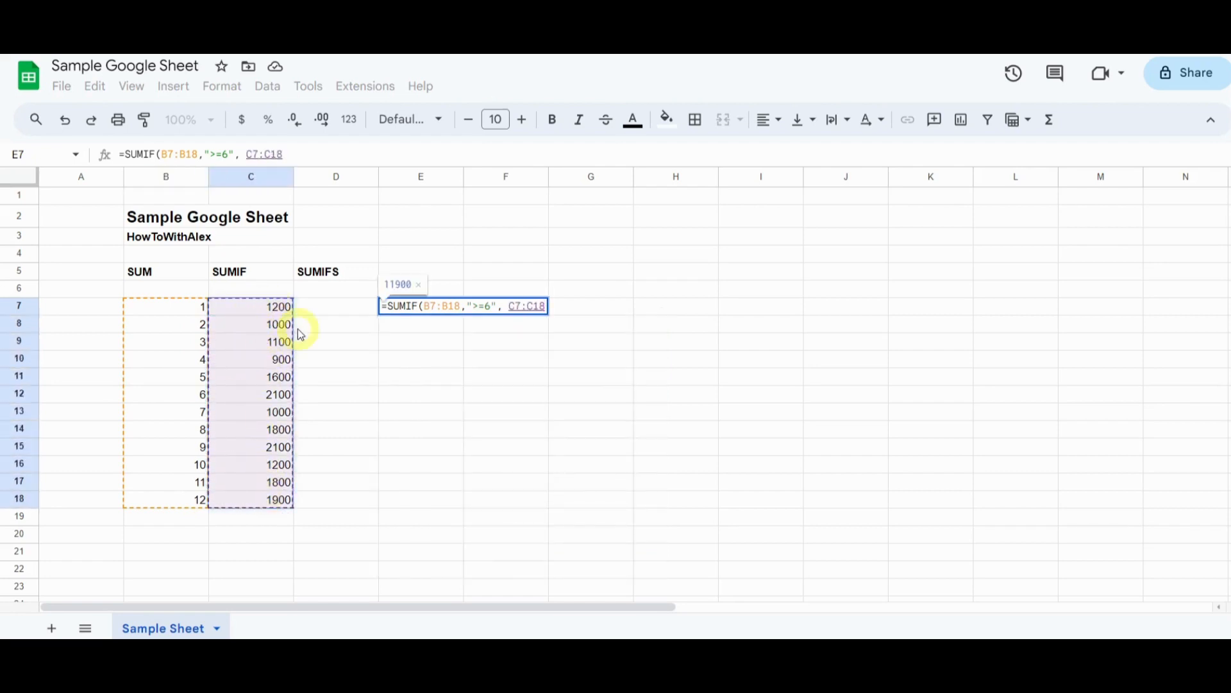
text())
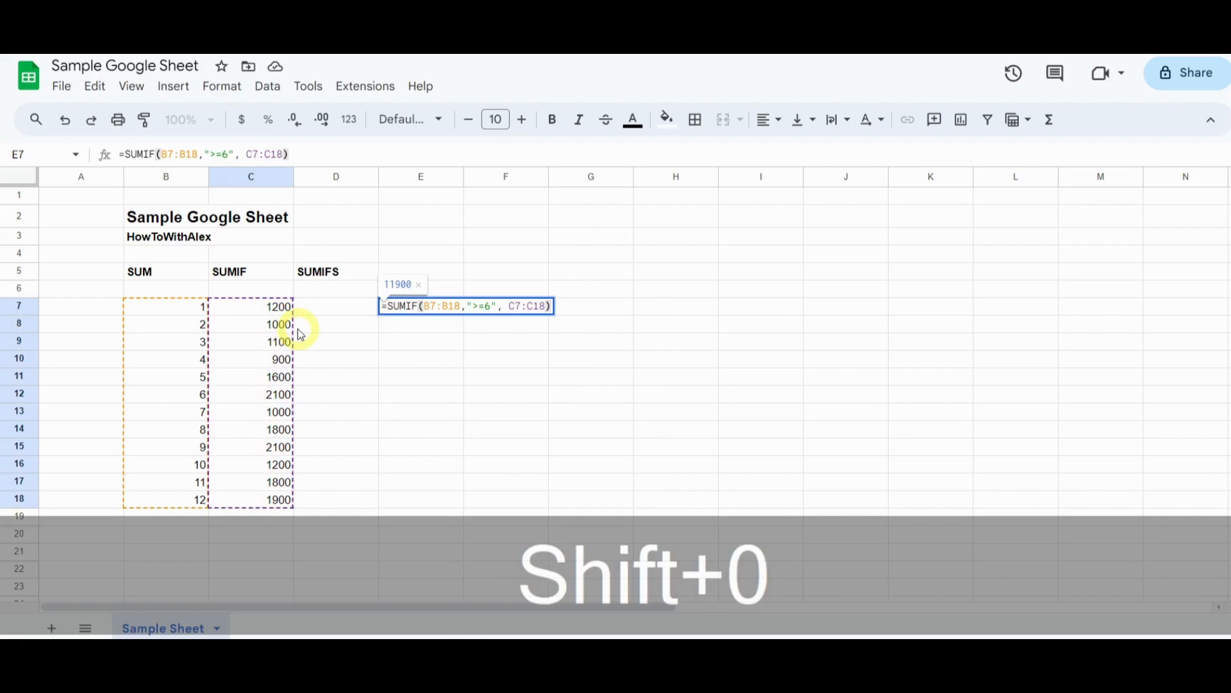
key(Return)
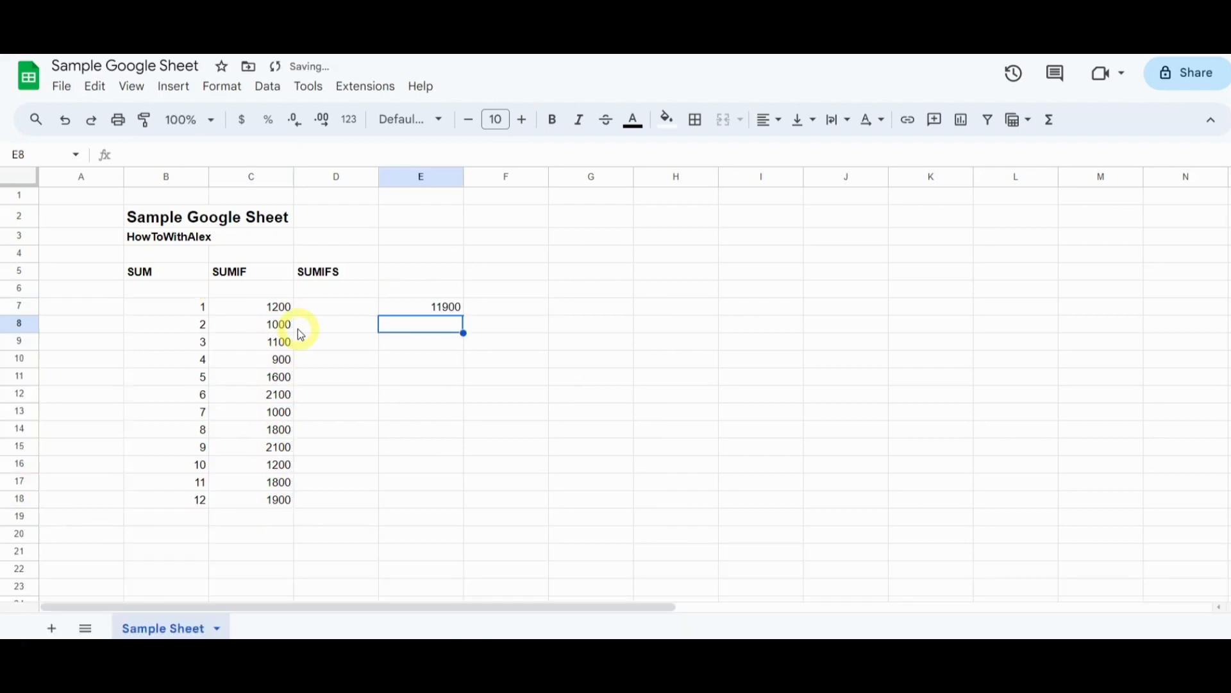
click(436, 311)
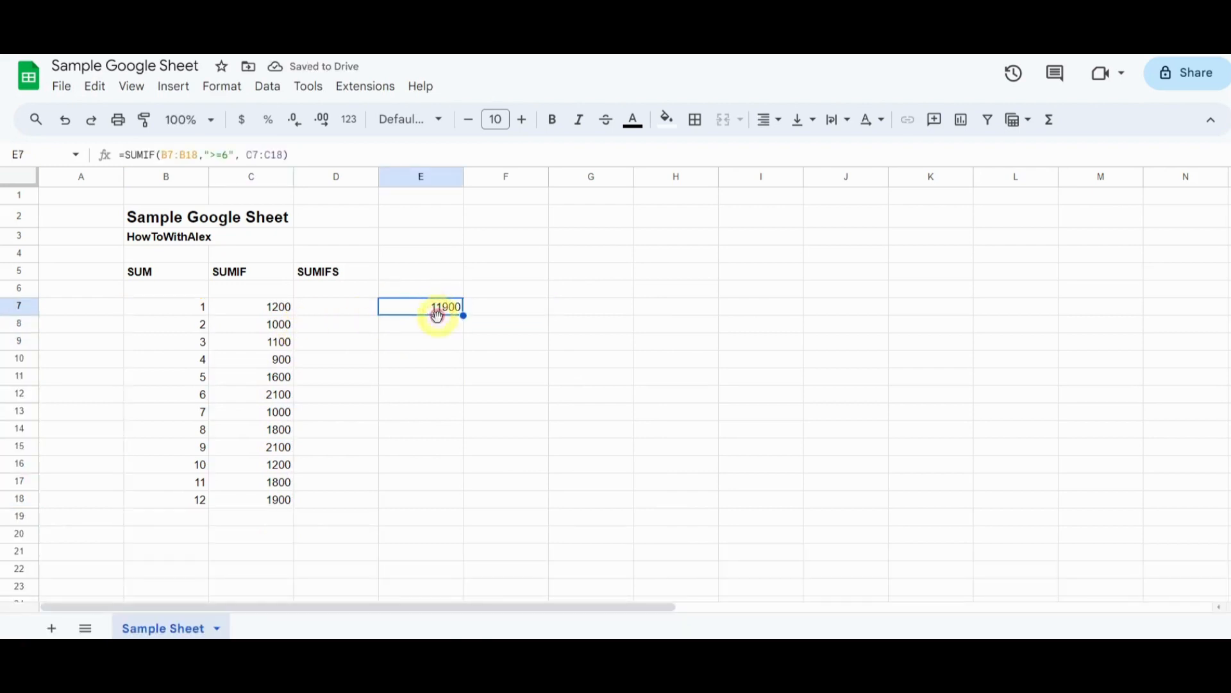
- Enter a SUM formula in cell E9 for C12:C18 to cross-check the SUMIF result
click(440, 343)
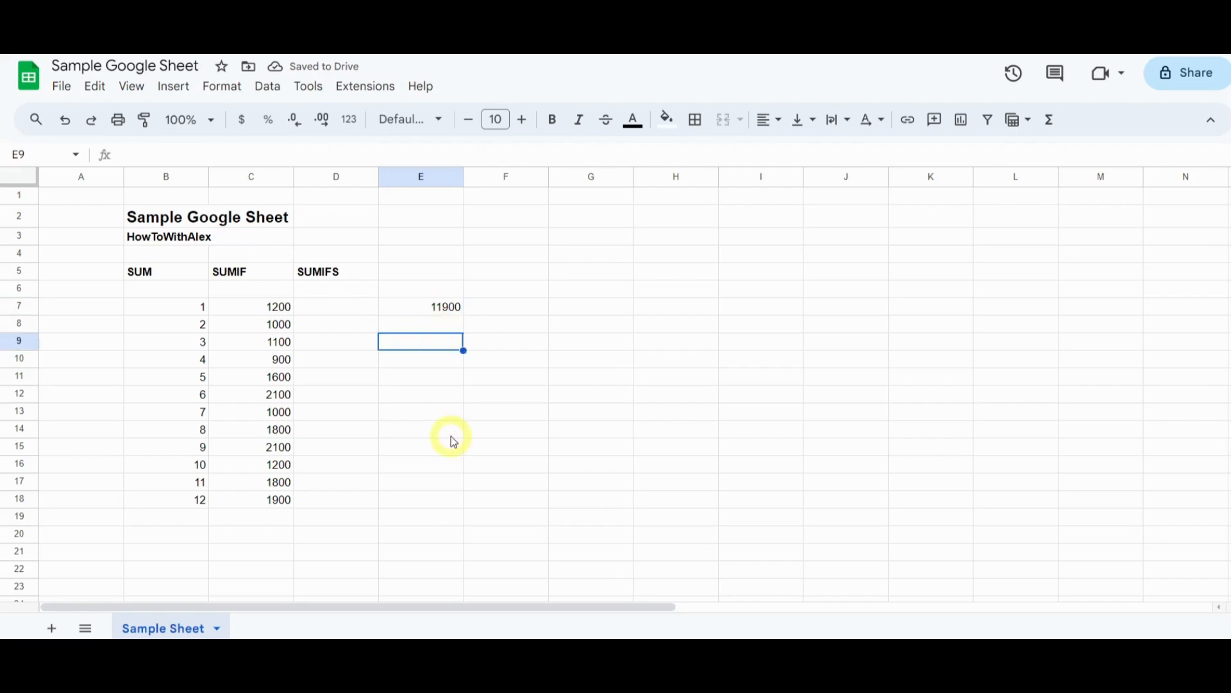
text(=S)
text(UM)
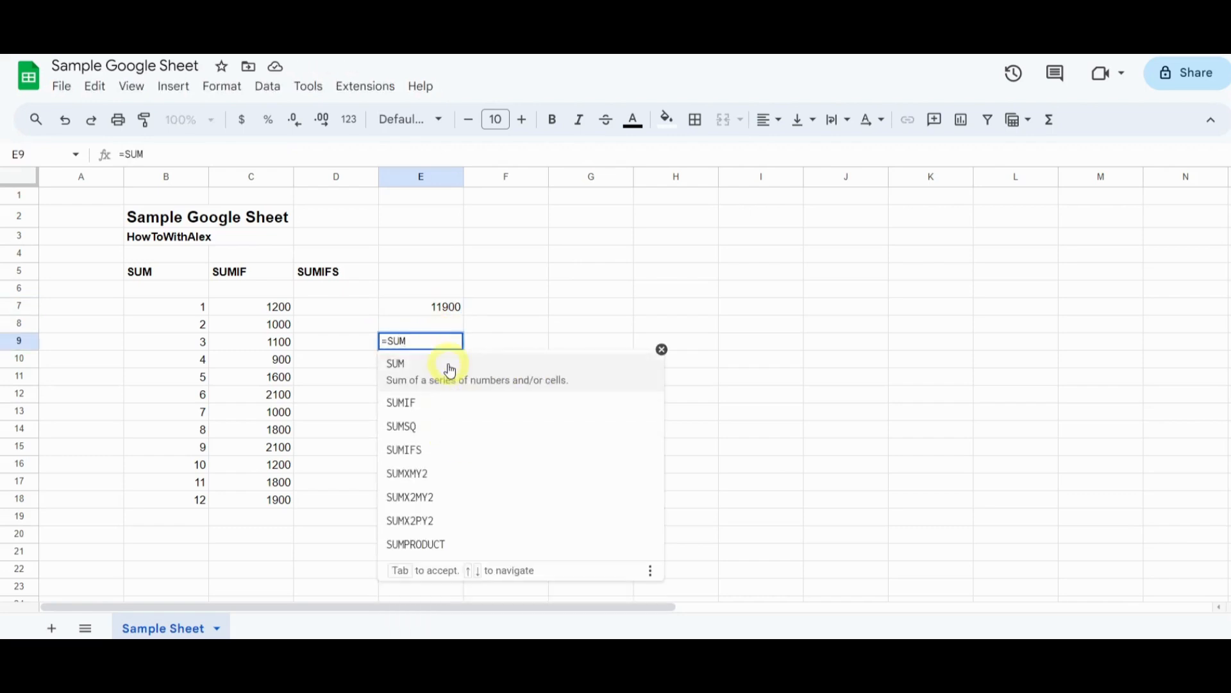
text(()
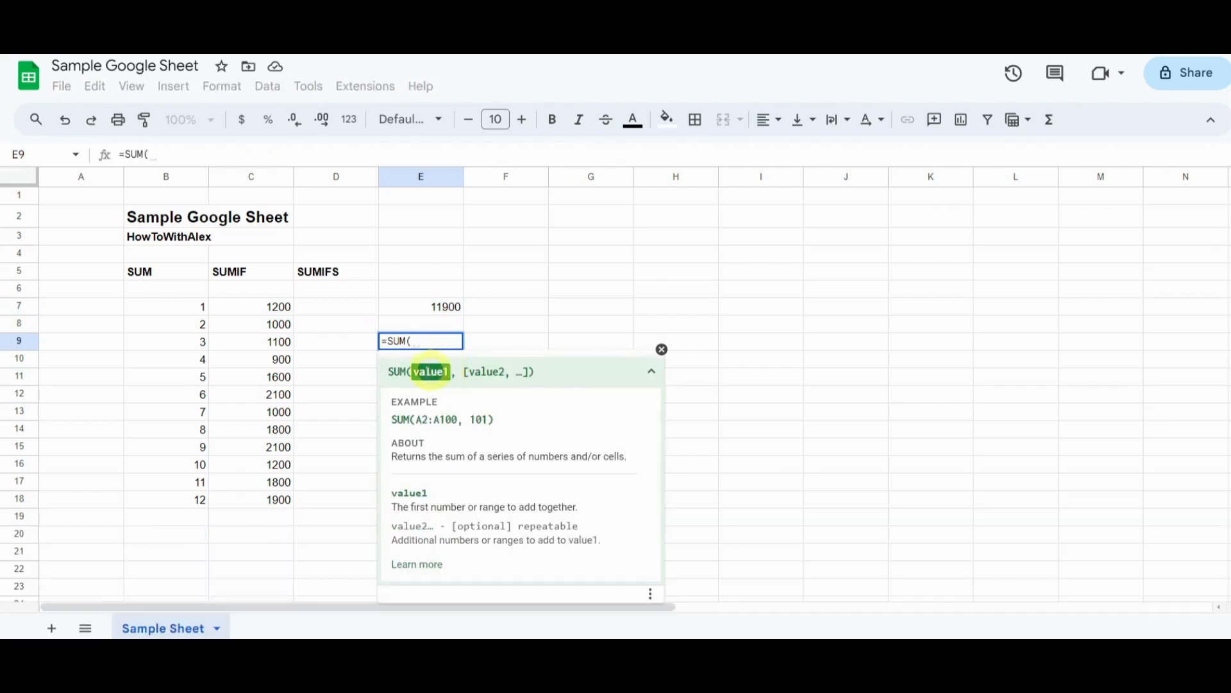
drag(283, 395, 282, 499)
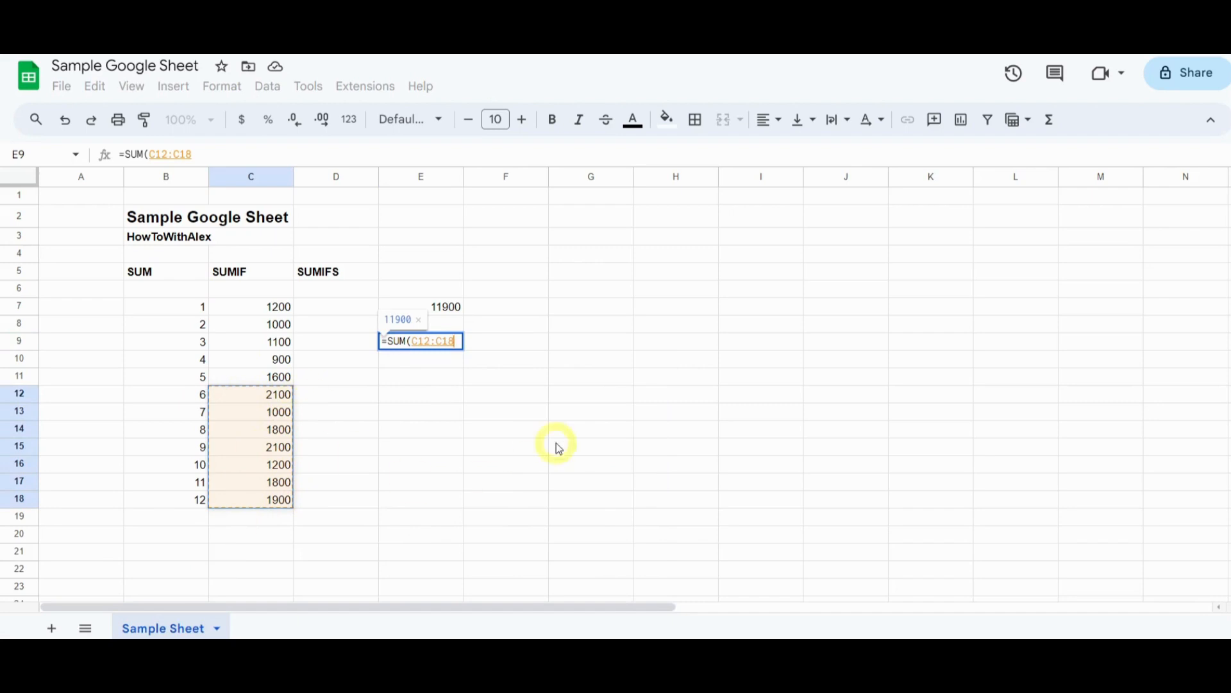
text())
key(Return)
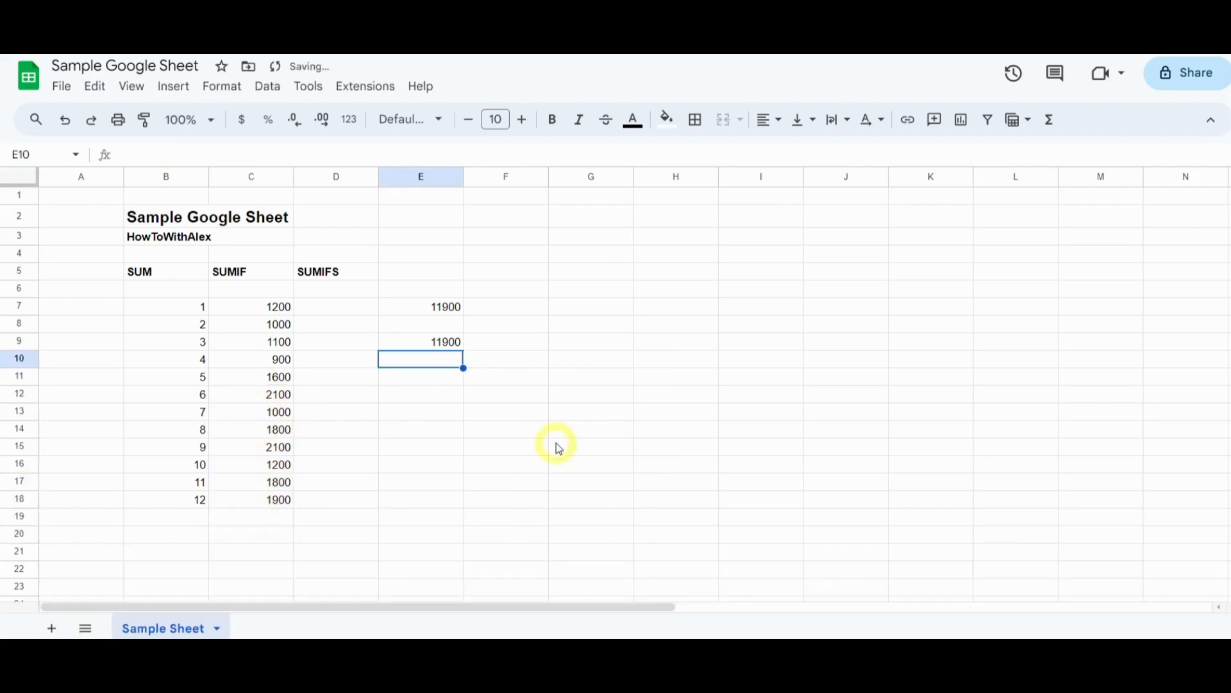
- Clear both test formulas by deleting the contents of cells E7:E10
key(shift+Up)
key(shift+Up)
key(shift+Up)
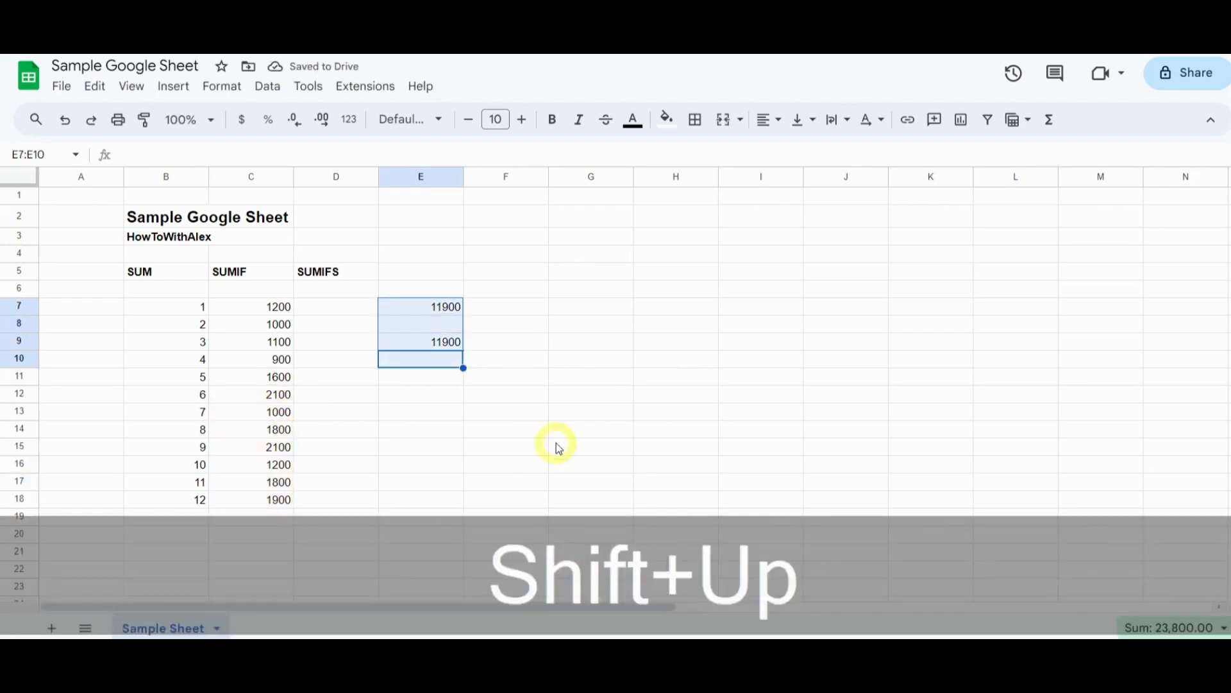
key(Delete)
key(Up)
key(Up)
key(Up)
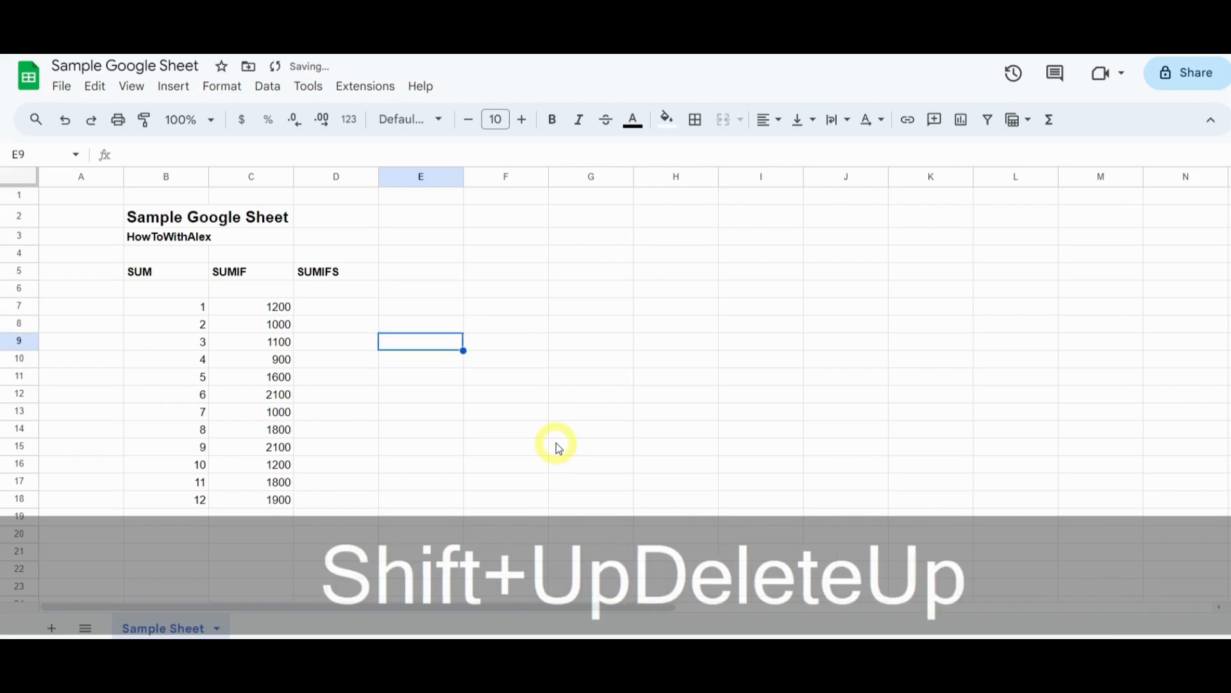
- Select cells C12 and C15 together to check the sum of these two amounts
key(Down)
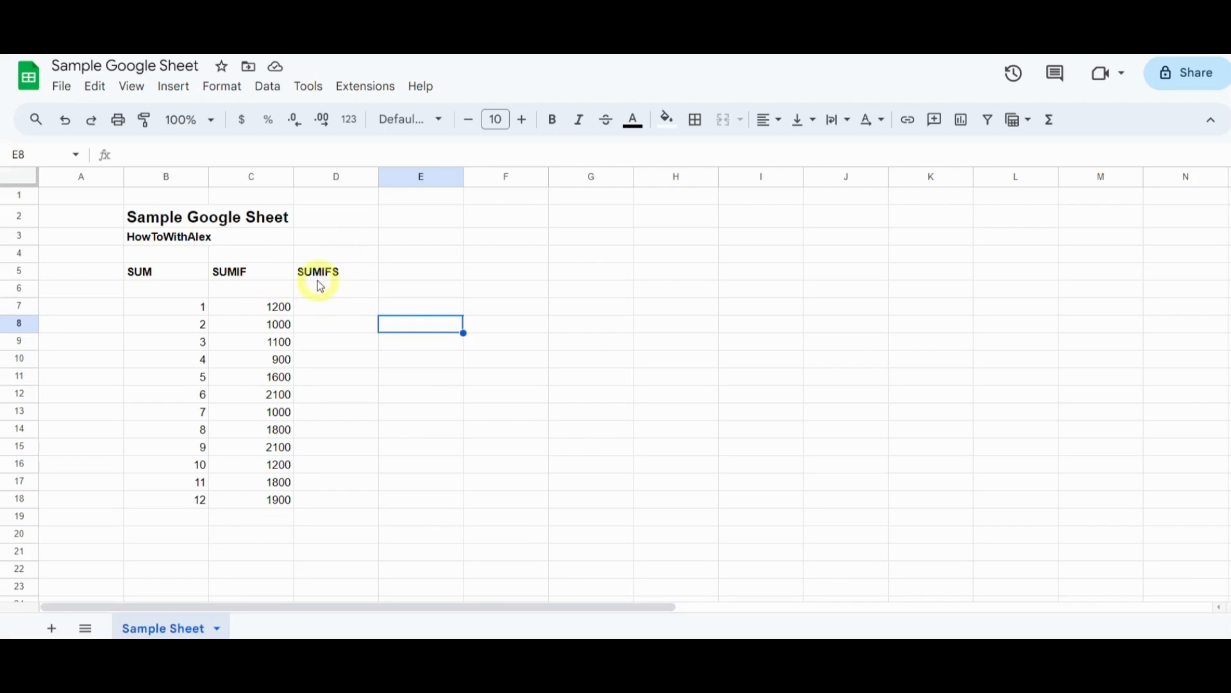
click(418, 311)
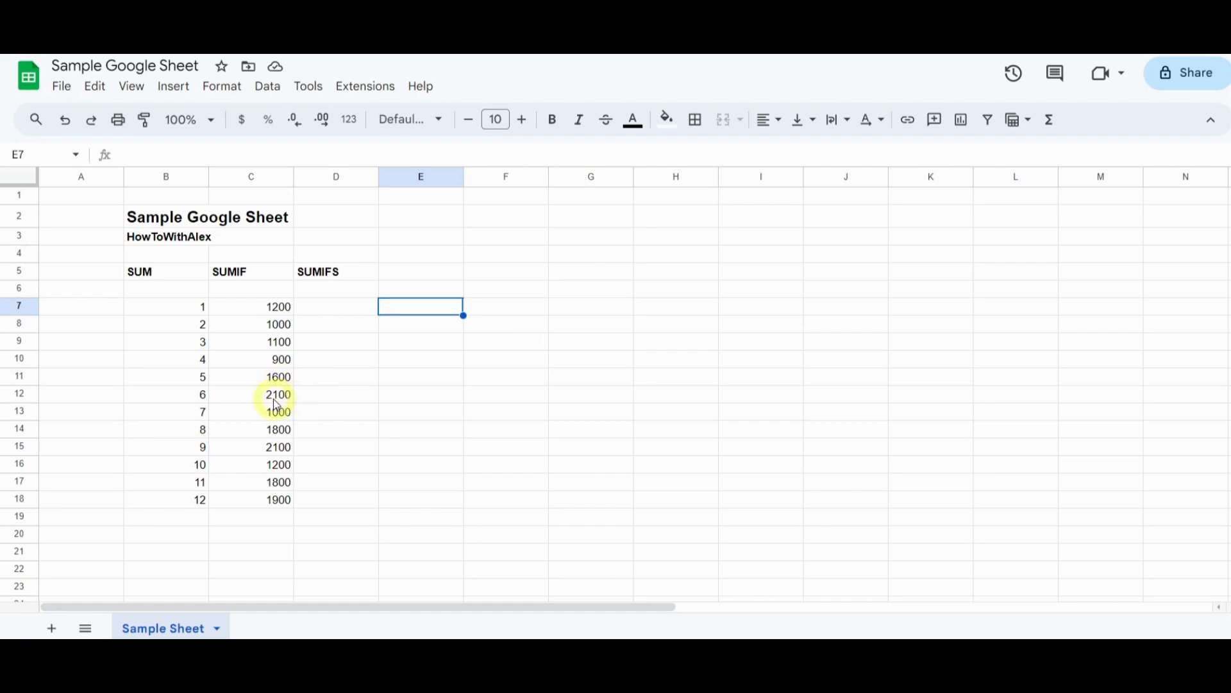
click(279, 398)
ctrl+click(276, 447)
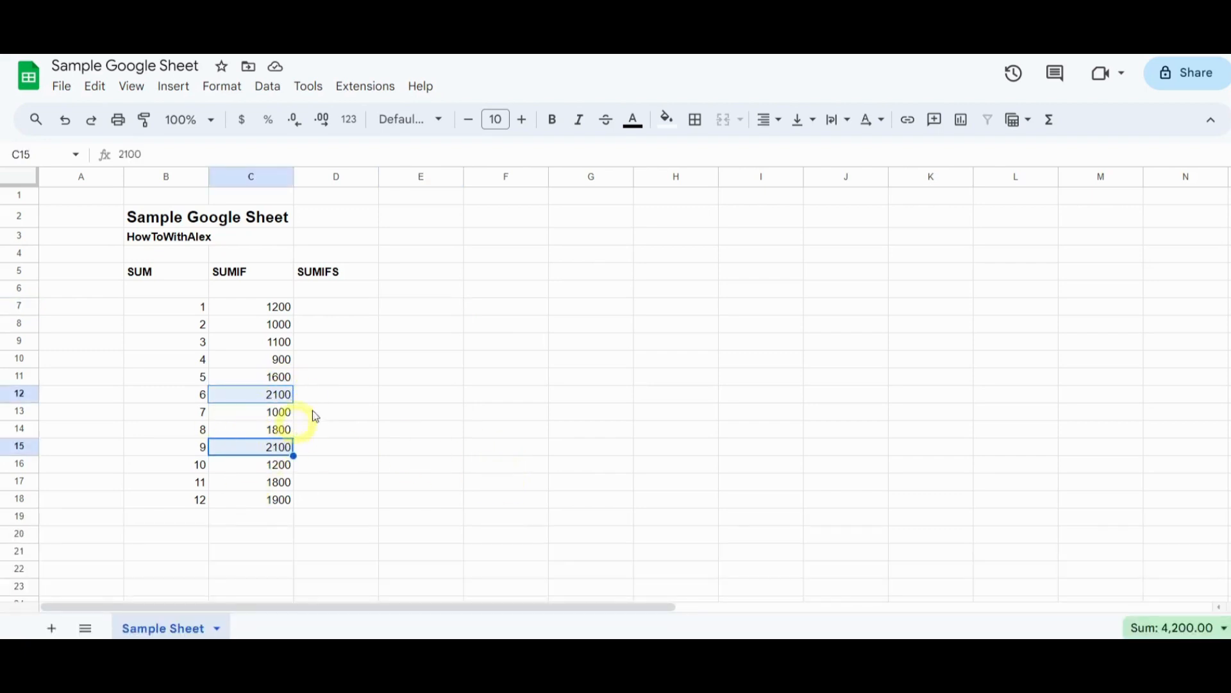
- Start a SUMIFS formula in cell E8 with C7:C18 as the sum range
click(403, 324)
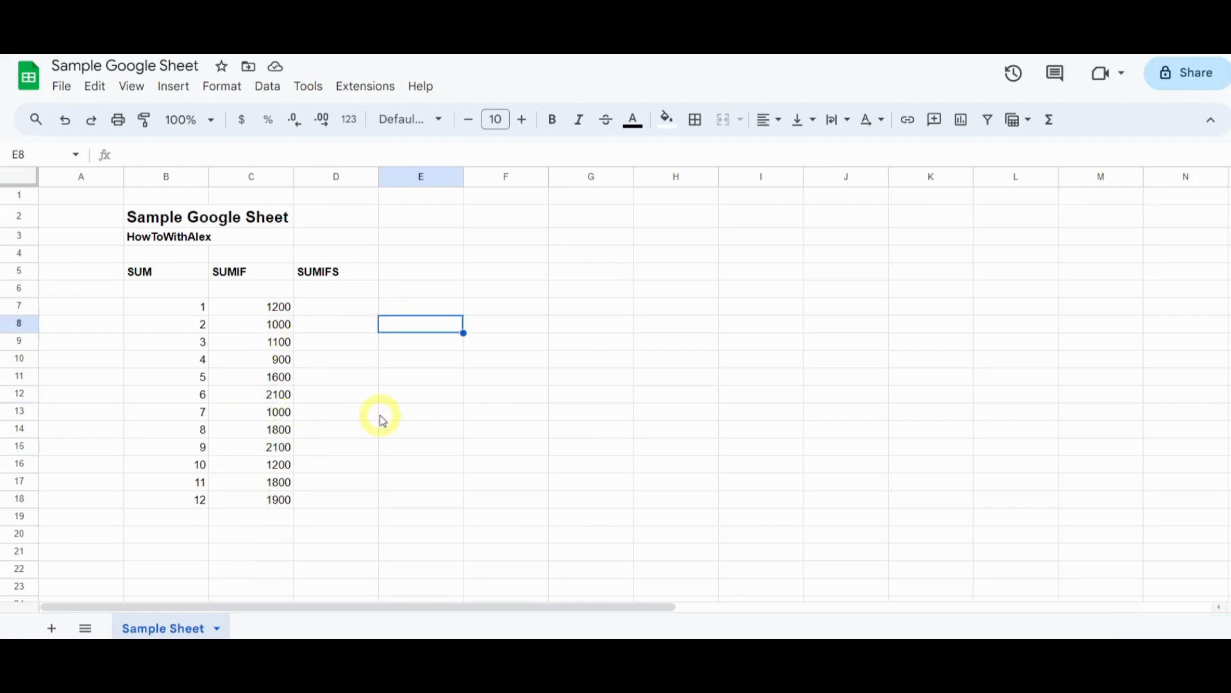
text(=)
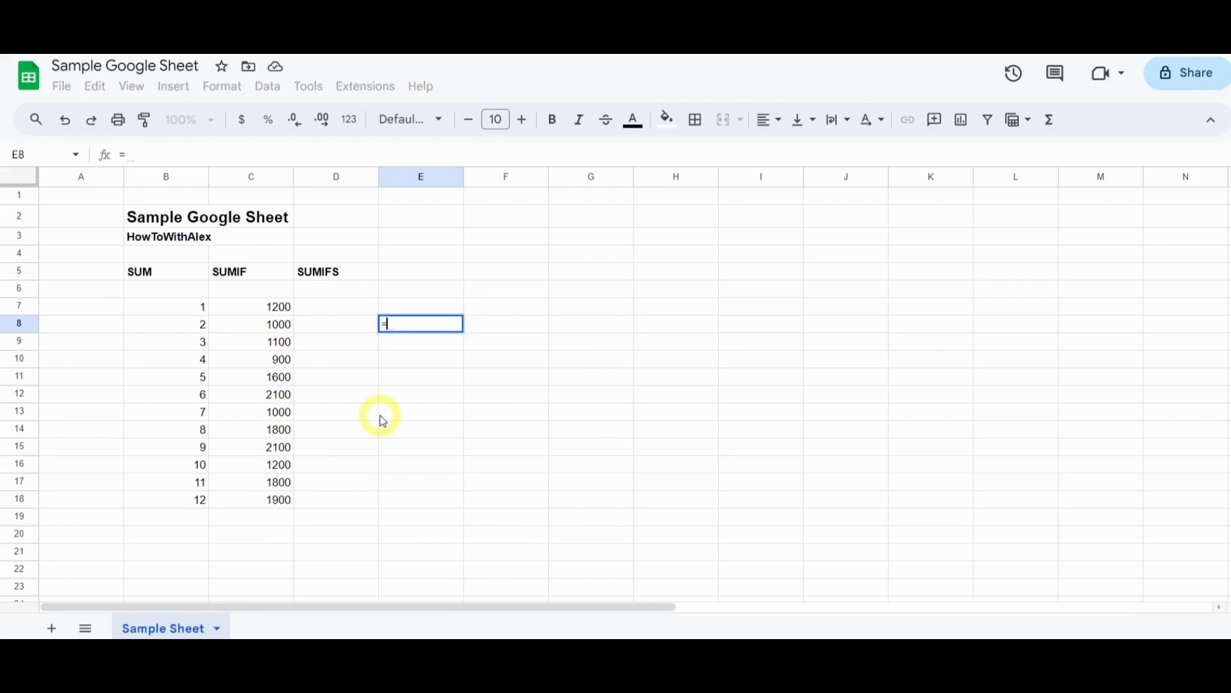
text(SU)
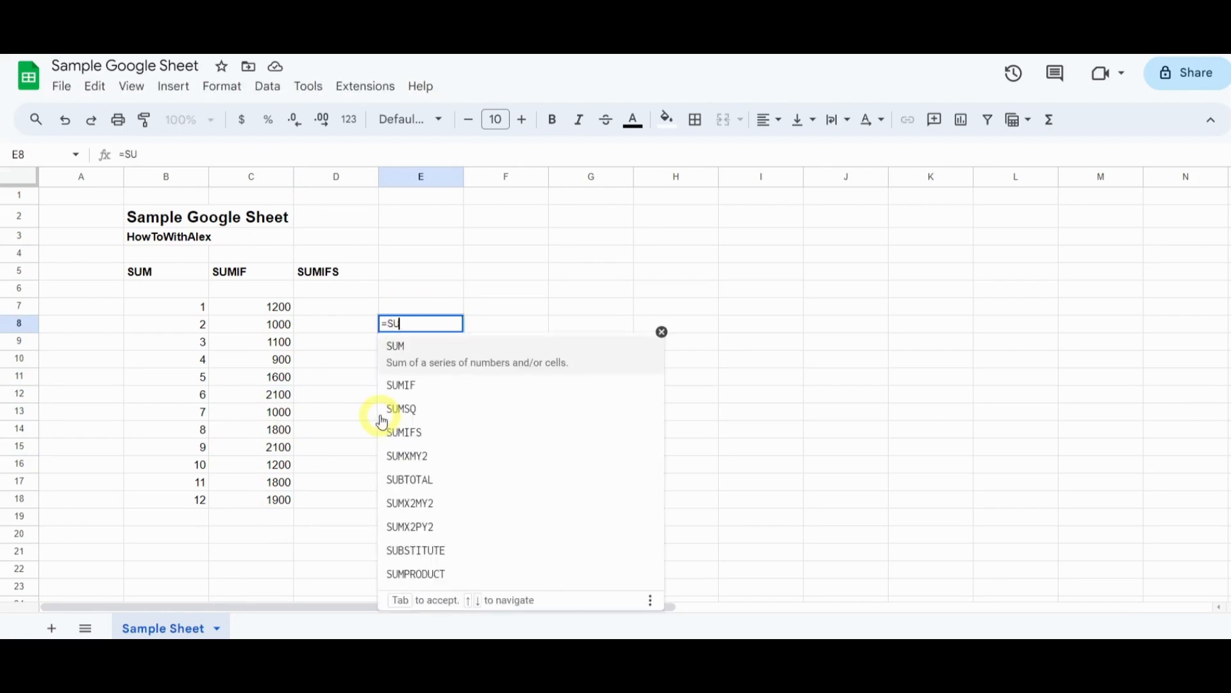
text(MIFS()
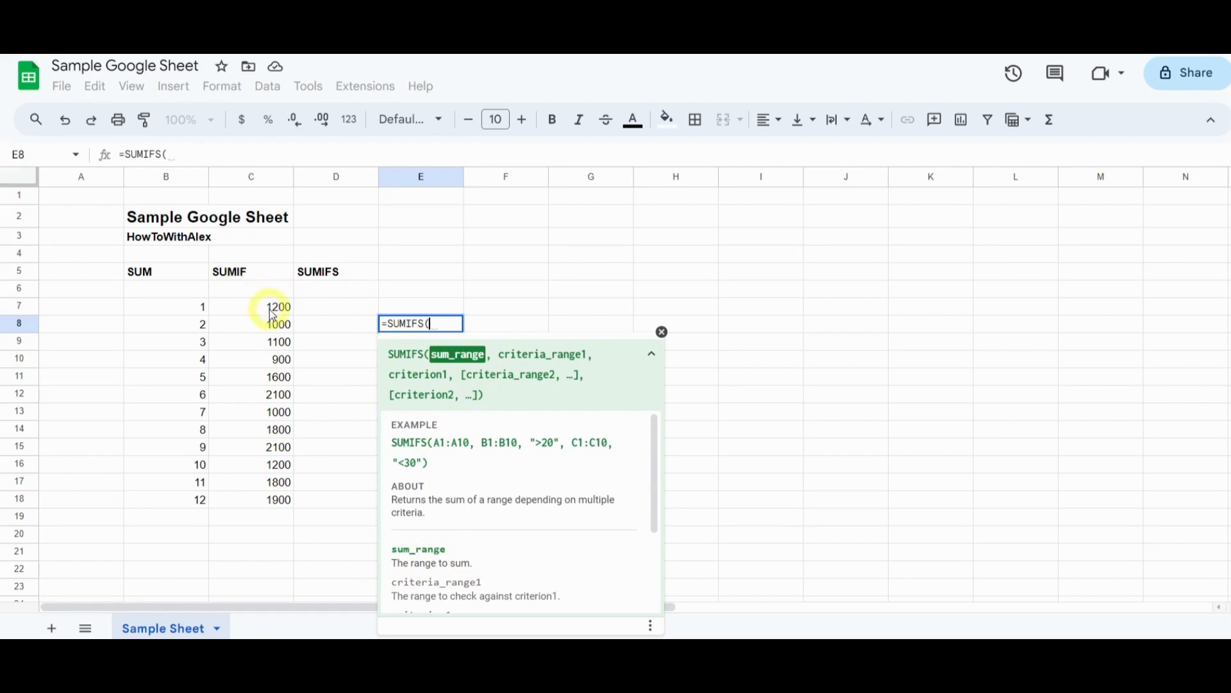
drag(272, 306, 268, 502)
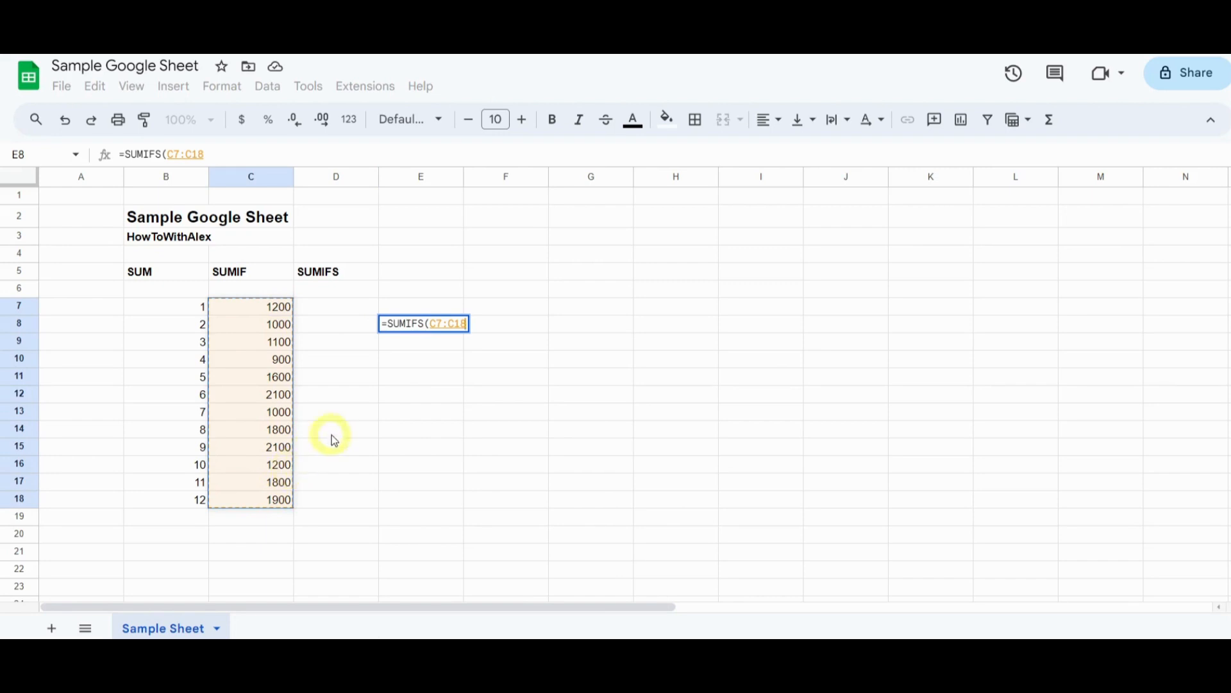
text(,)
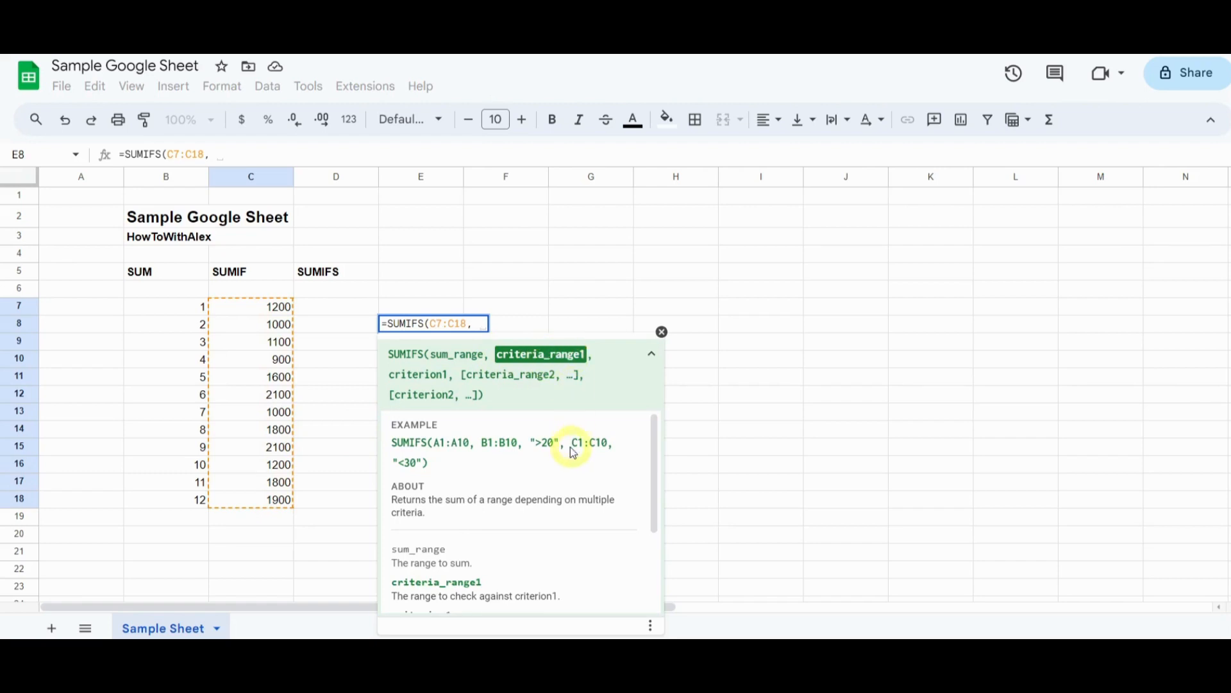
- Add B7:B18 as the first criteria range of the SUMIFS formula, with the criterion ">=6"
scroll(573, 452, down, 2)
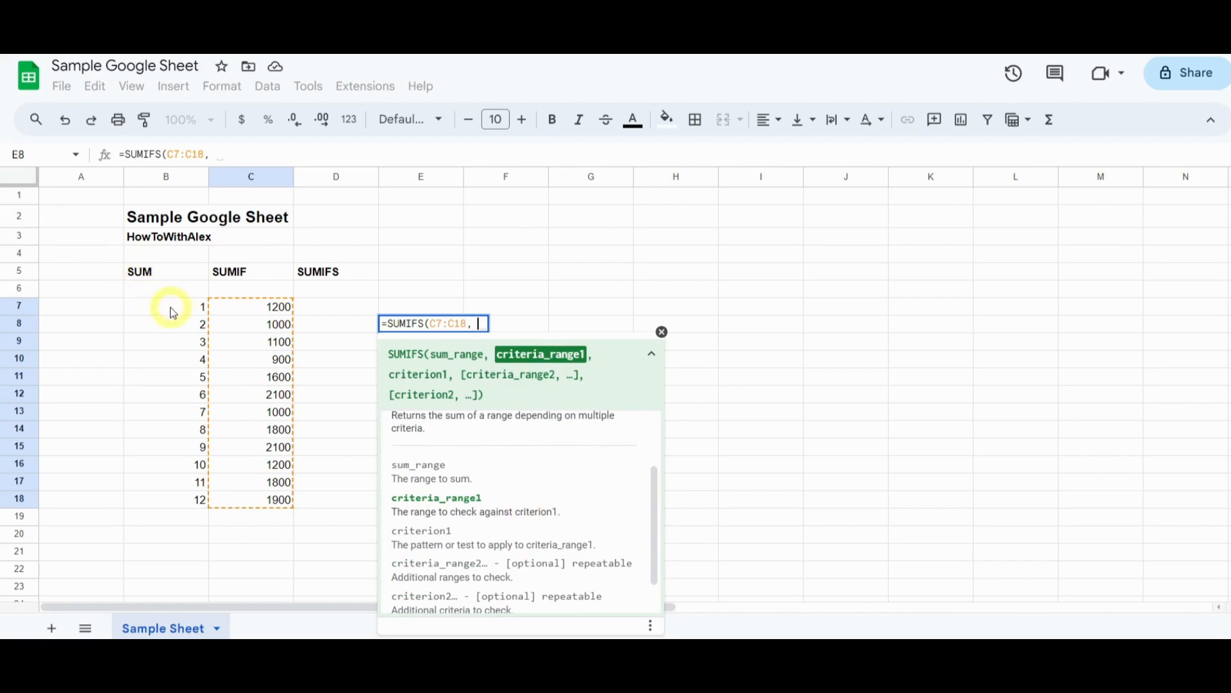
drag(175, 311, 175, 503)
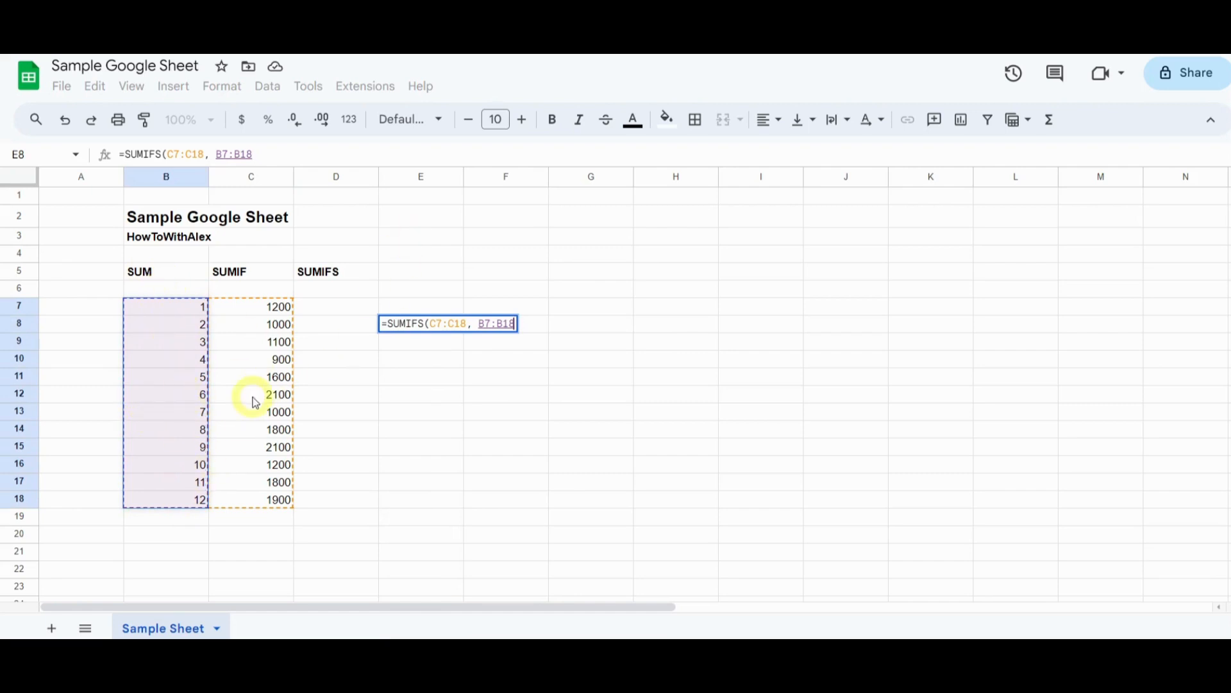
text(,)
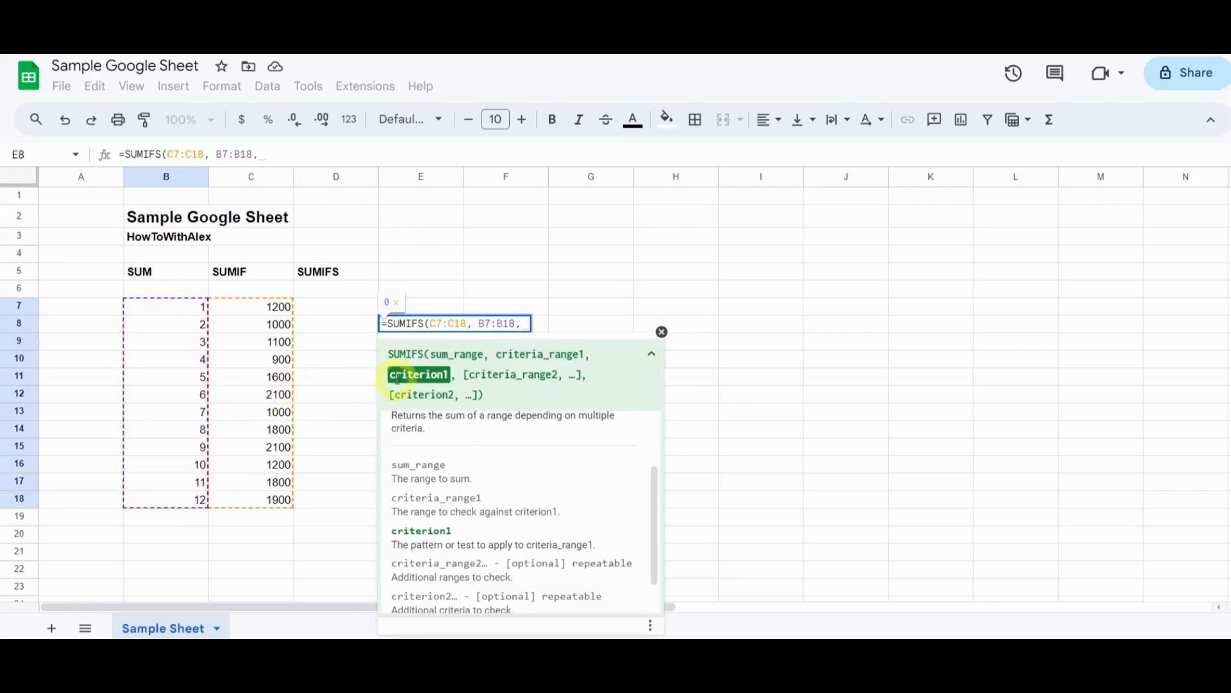
text( ")
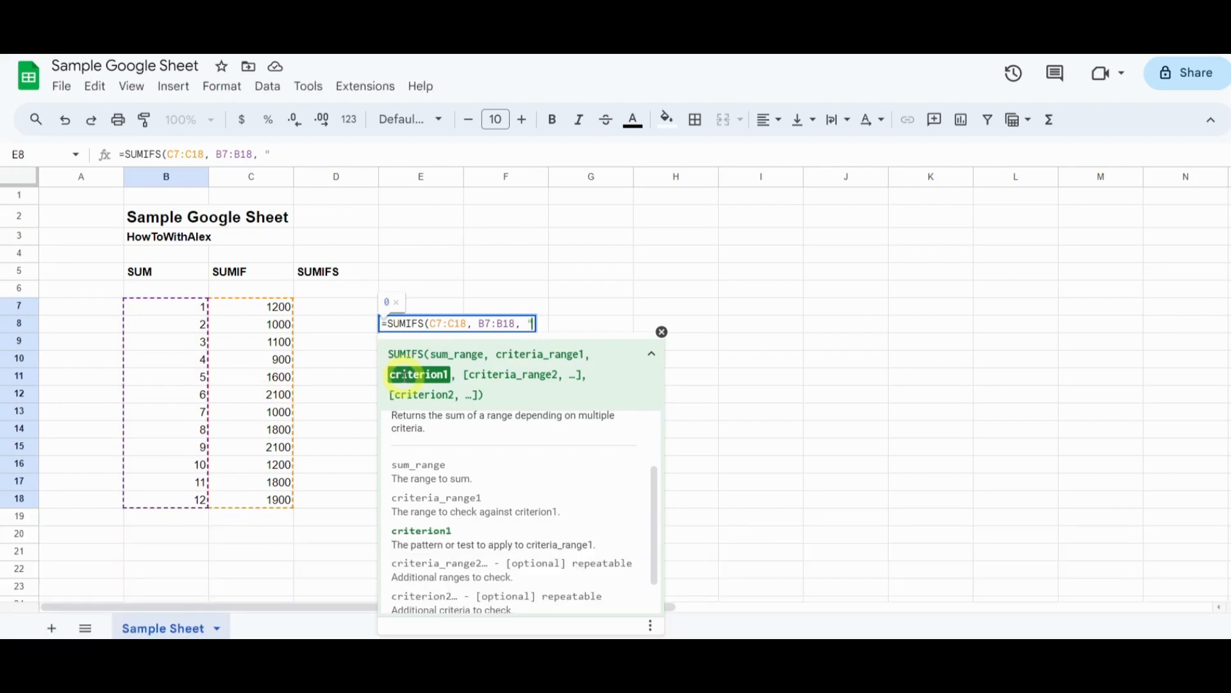
text(>)
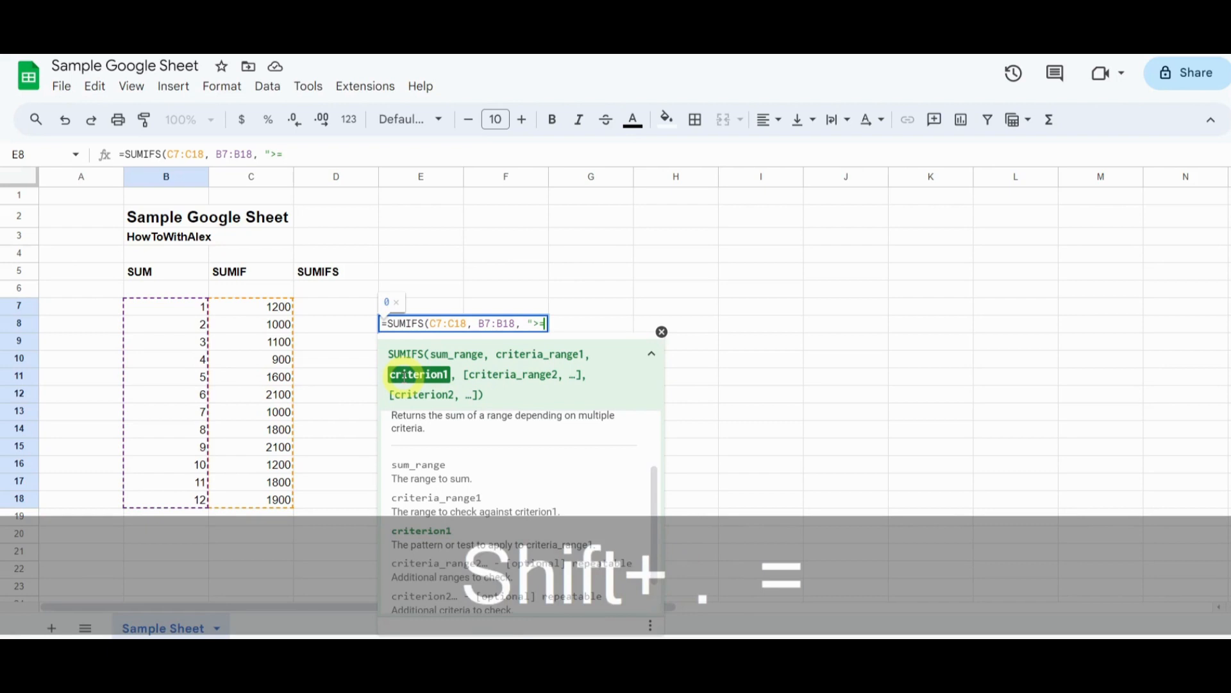
text(=)
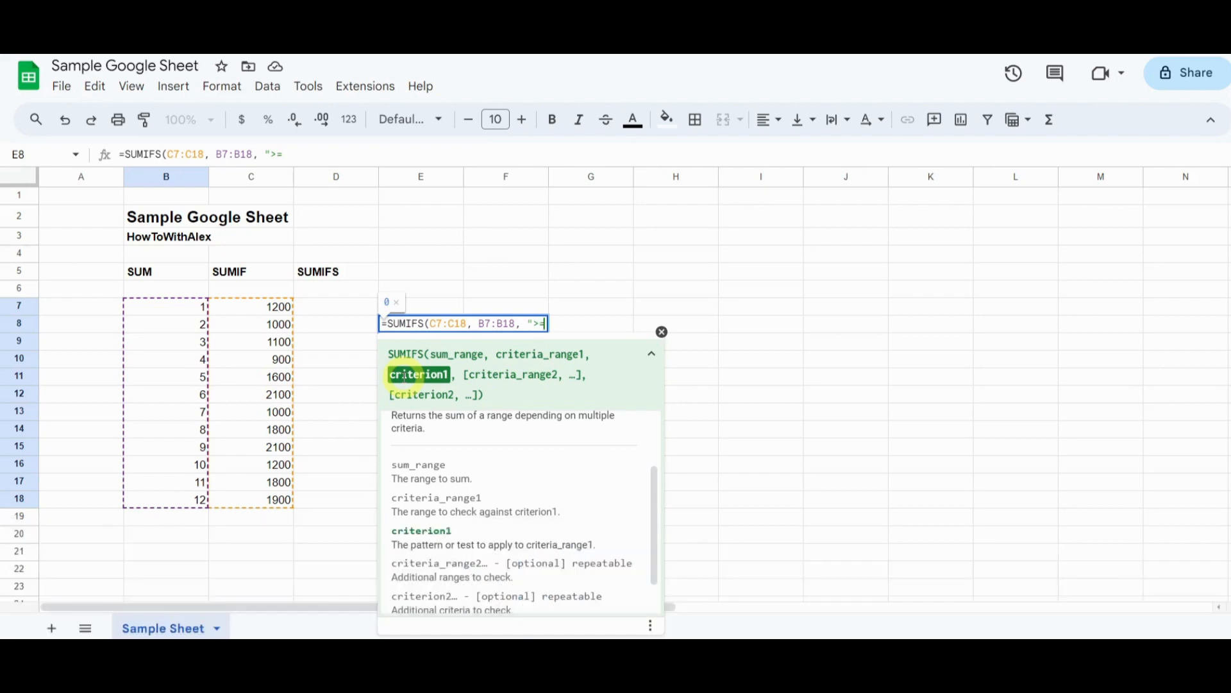
text(6")
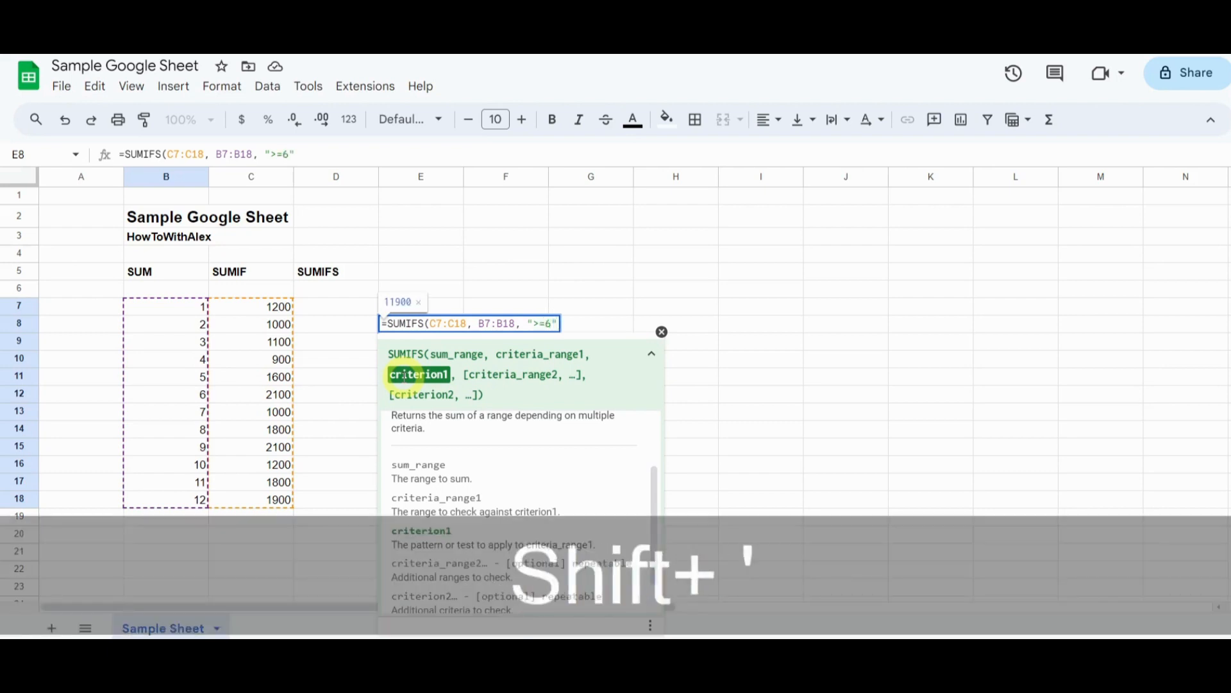
- Add C7:C18 as the second criteria range with the criterion ">=2000" and complete the SUMIFS formula in E8
text(,)
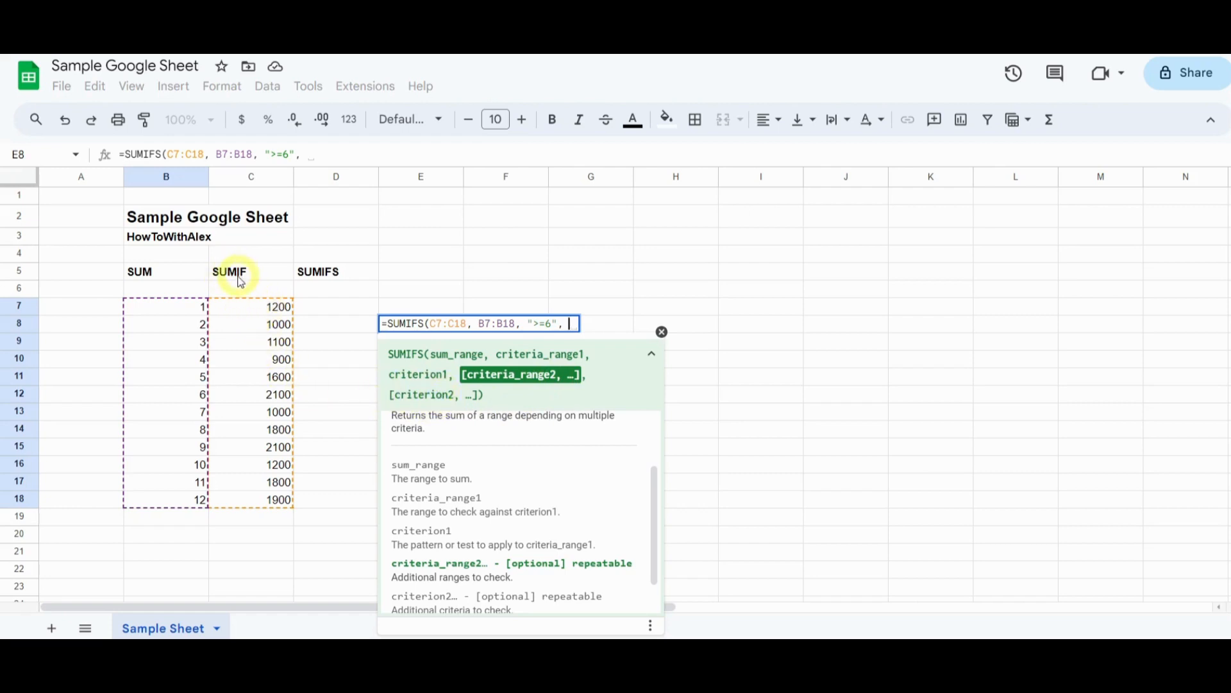
click(279, 311)
drag(282, 319, 277, 499)
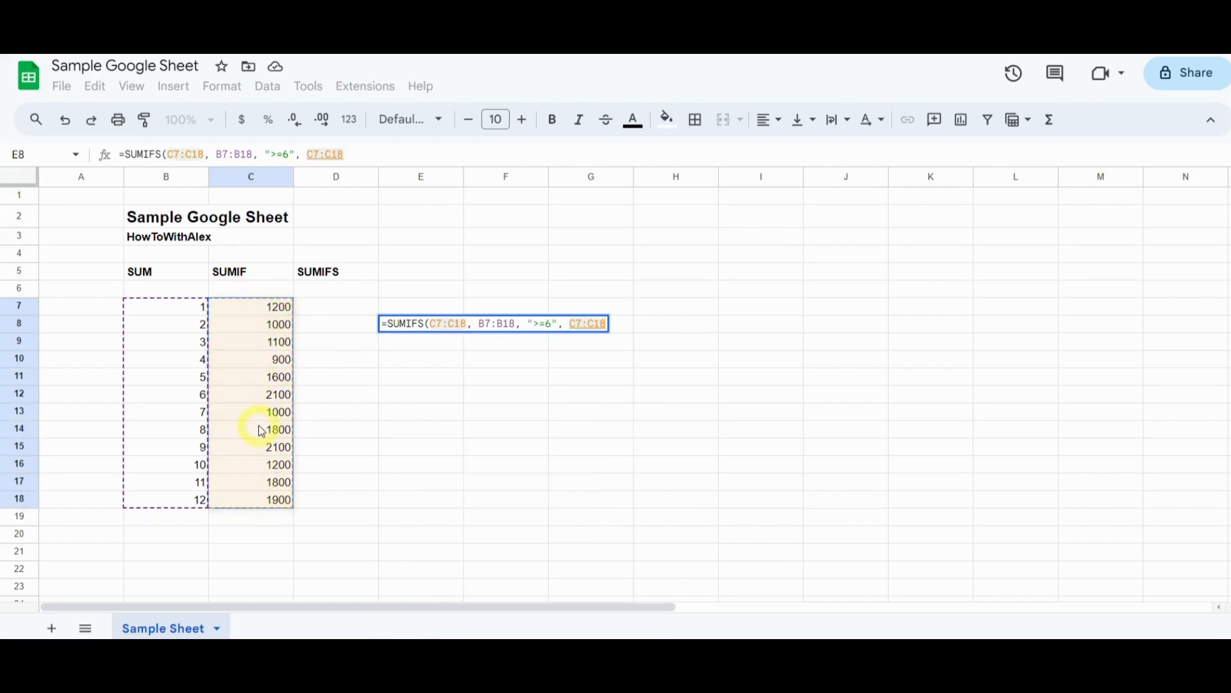
text(, C7:C18,)
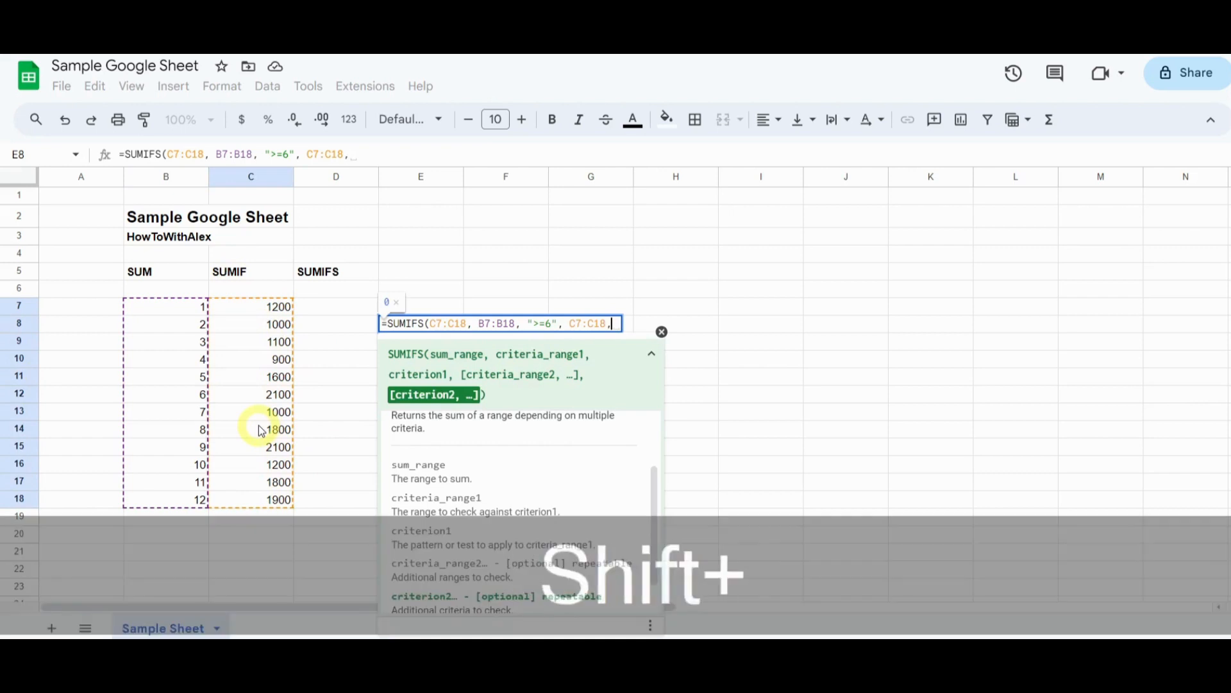
text(")
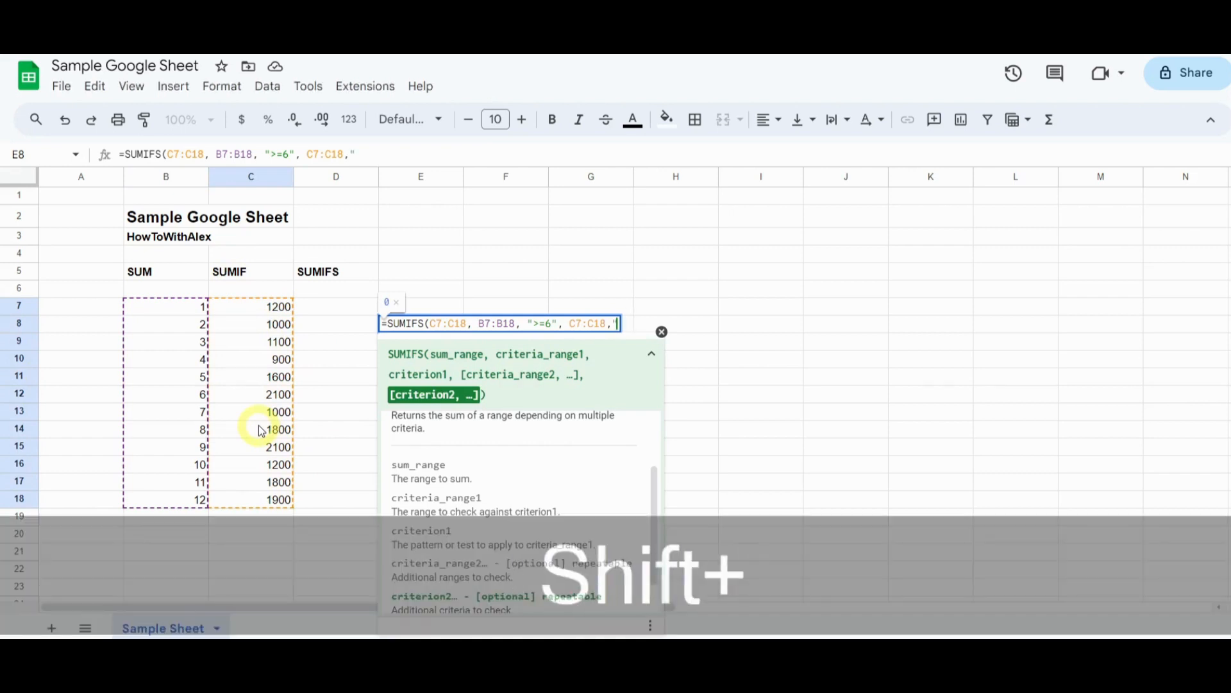
text(>=)
text(20)
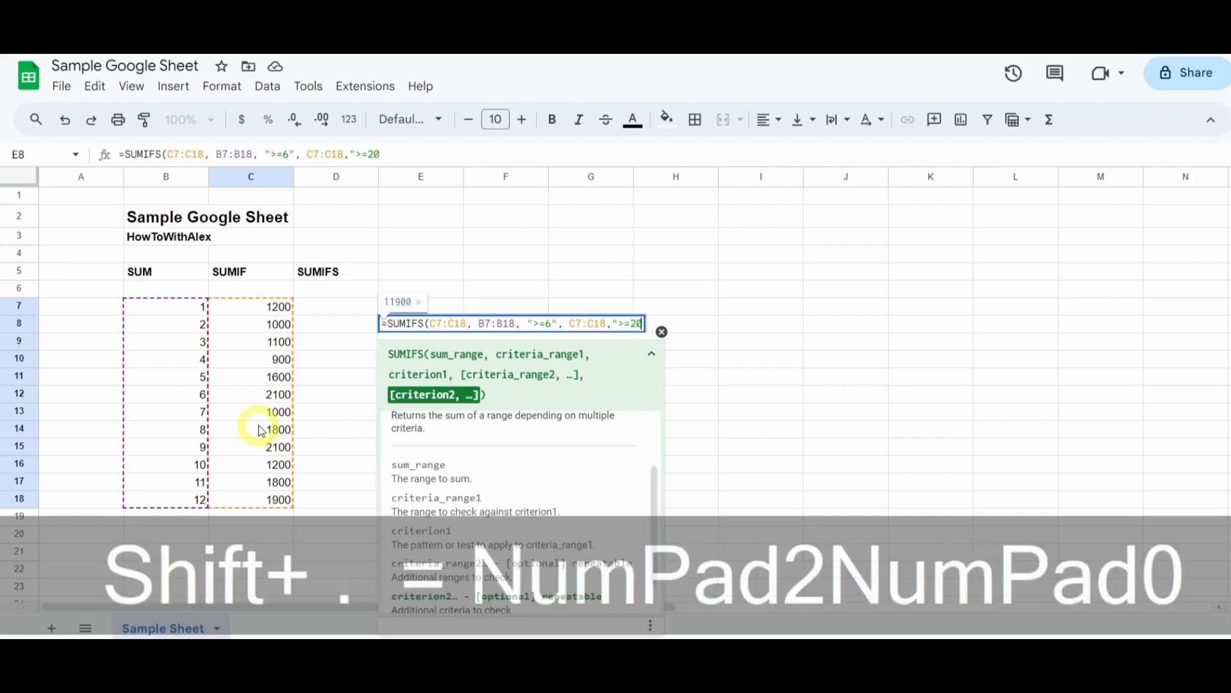
text(00")
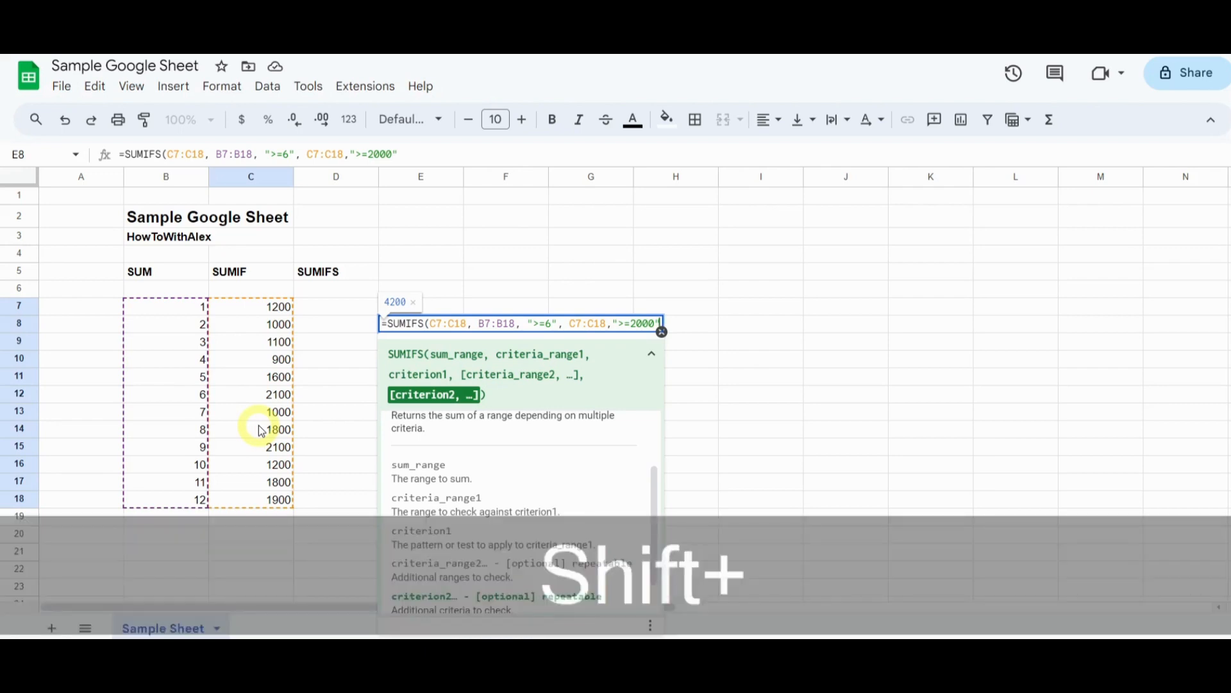
text())
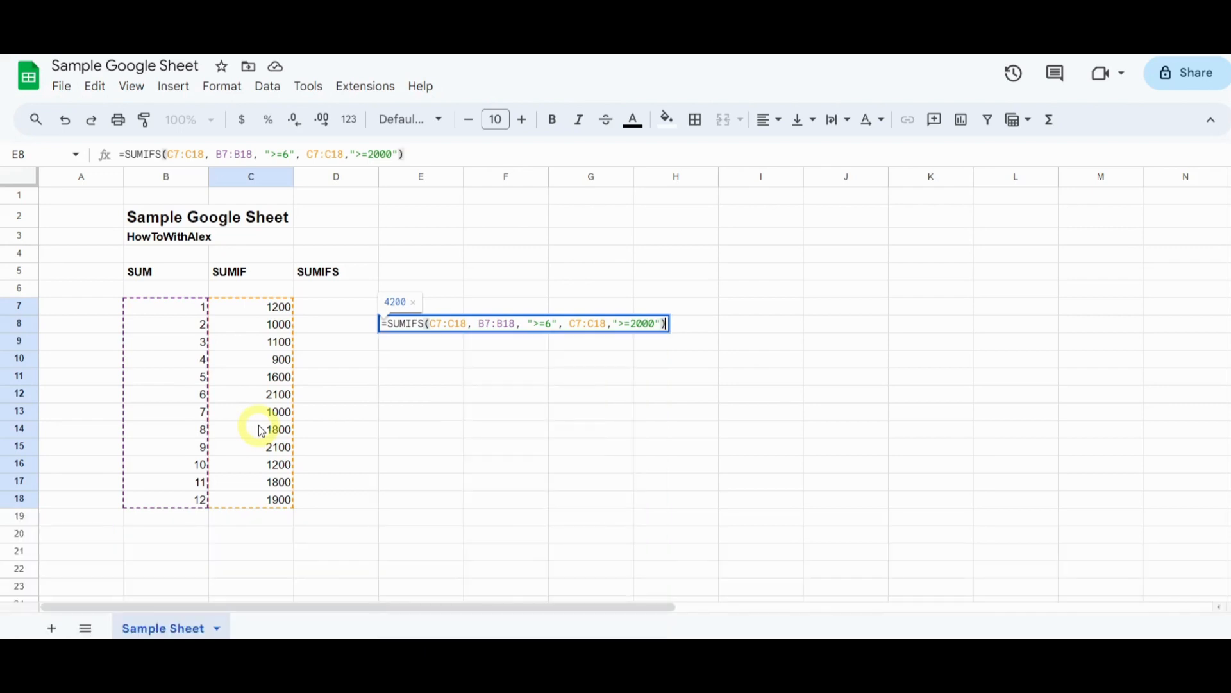
key(Return)
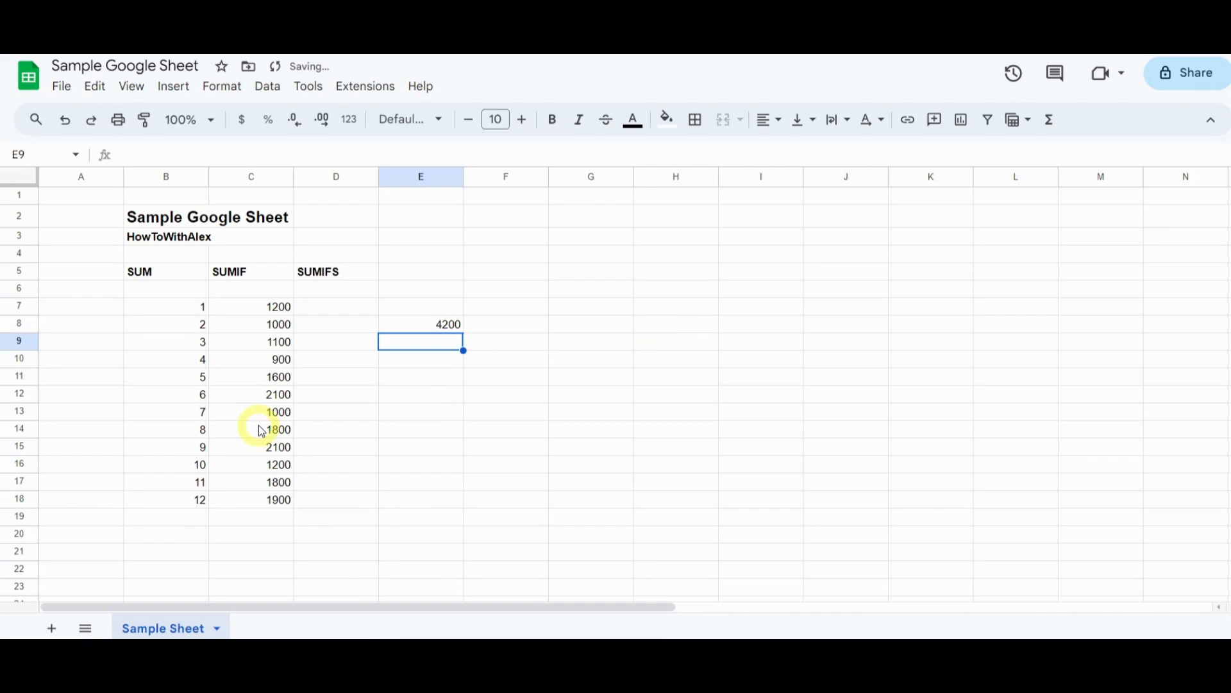
- Review the SUMIFS formula in E8 against the matching amounts in C12 and C15 and the value in B13
click(447, 325)
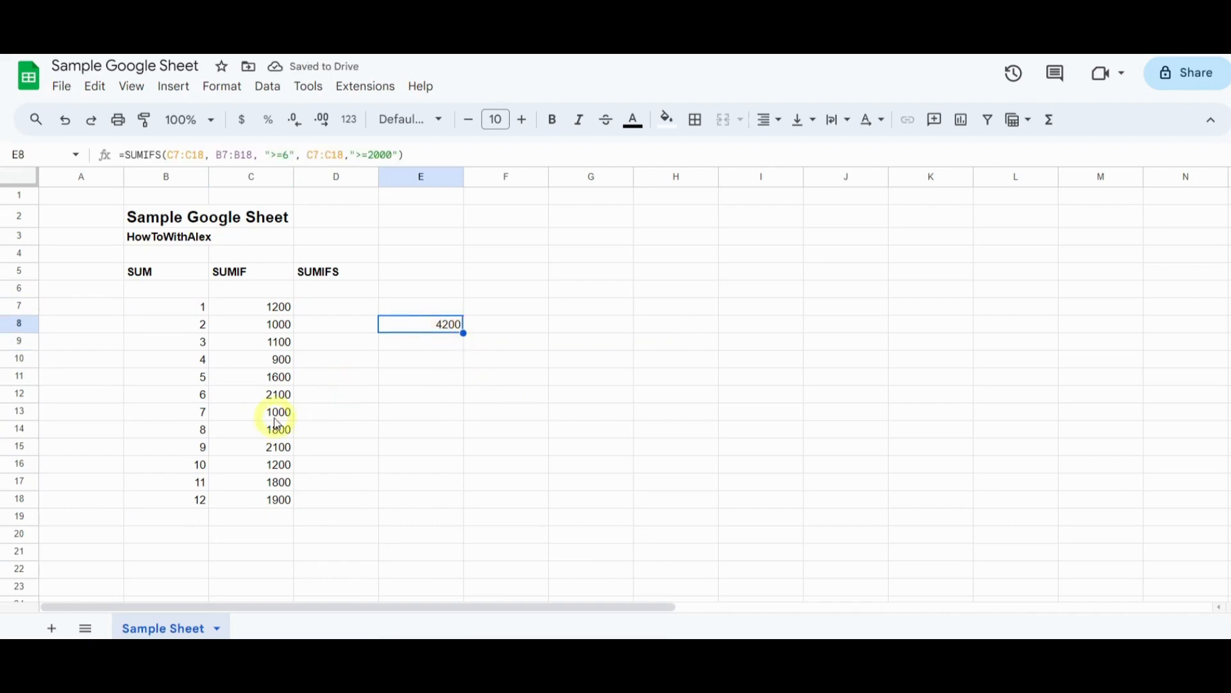
click(278, 394)
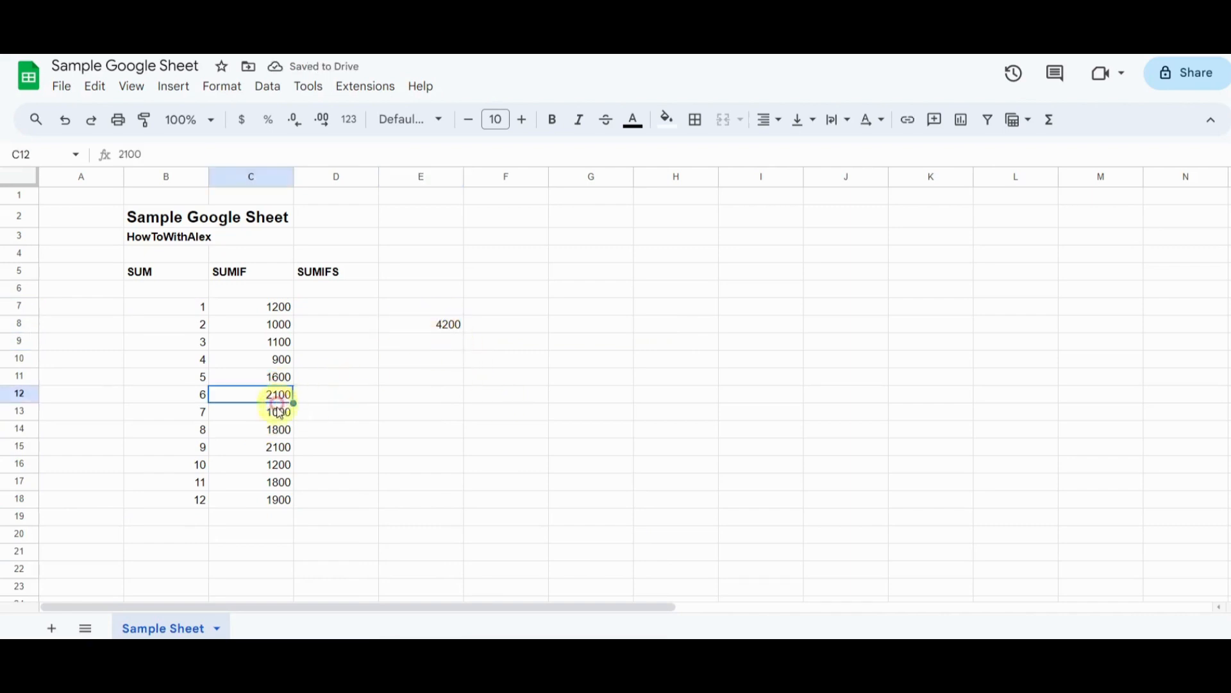
click(281, 449)
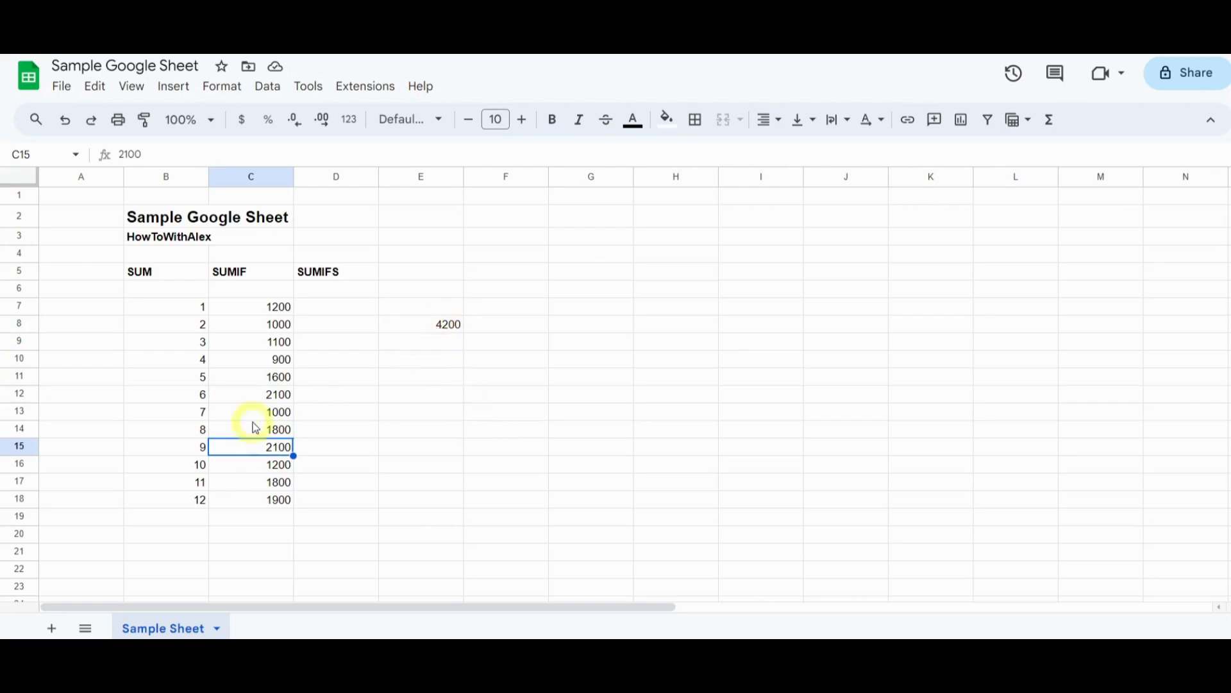
click(187, 418)
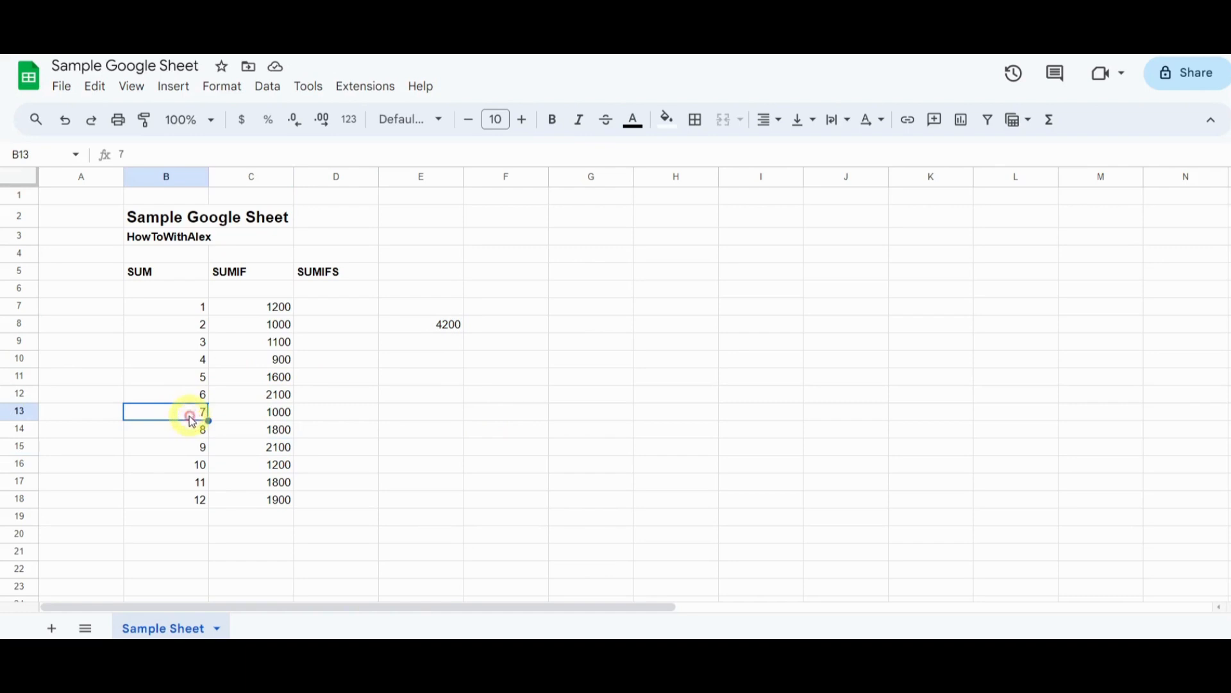
- Change the first criterion of the SUMIFS formula in E8 to ">=7" and check it against the amount in C15
click(449, 323)
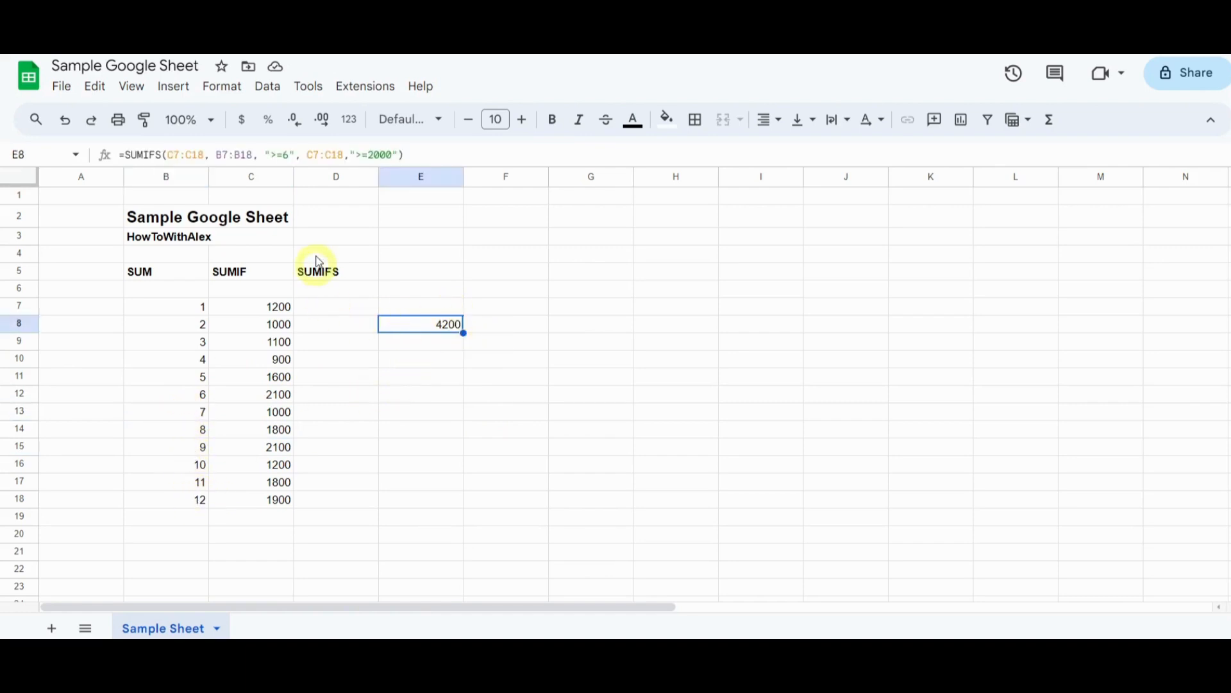
click(288, 156)
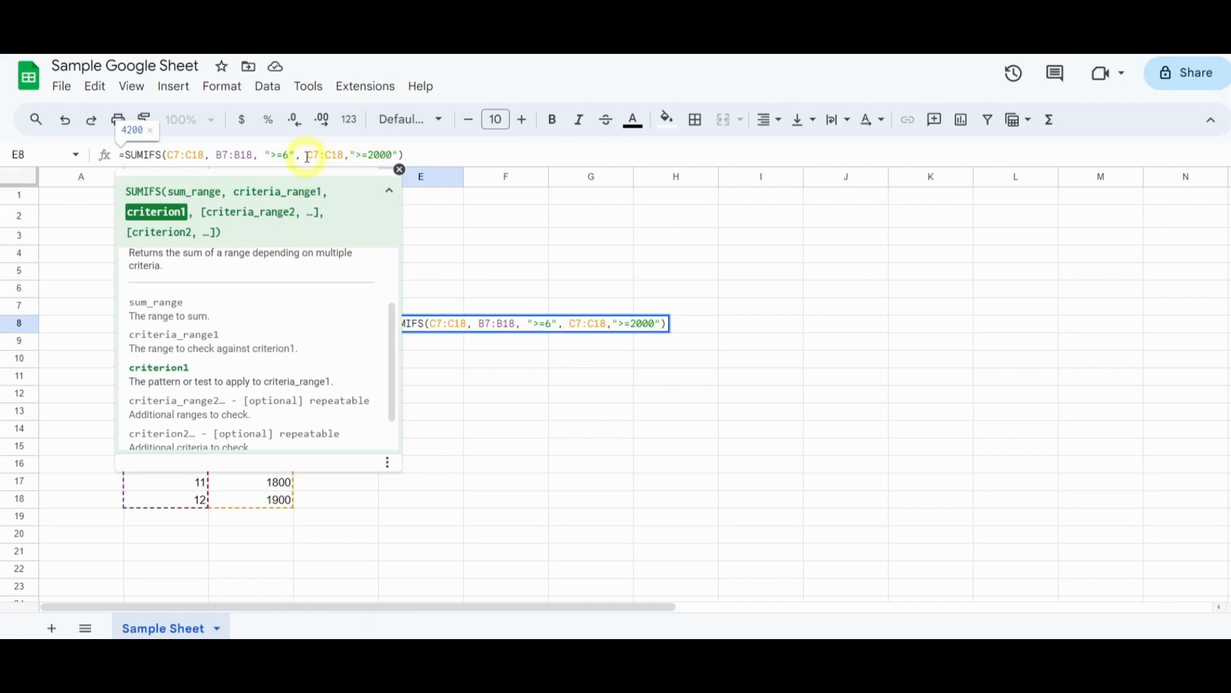
key(BackSpace)
text(7)
key(Return)
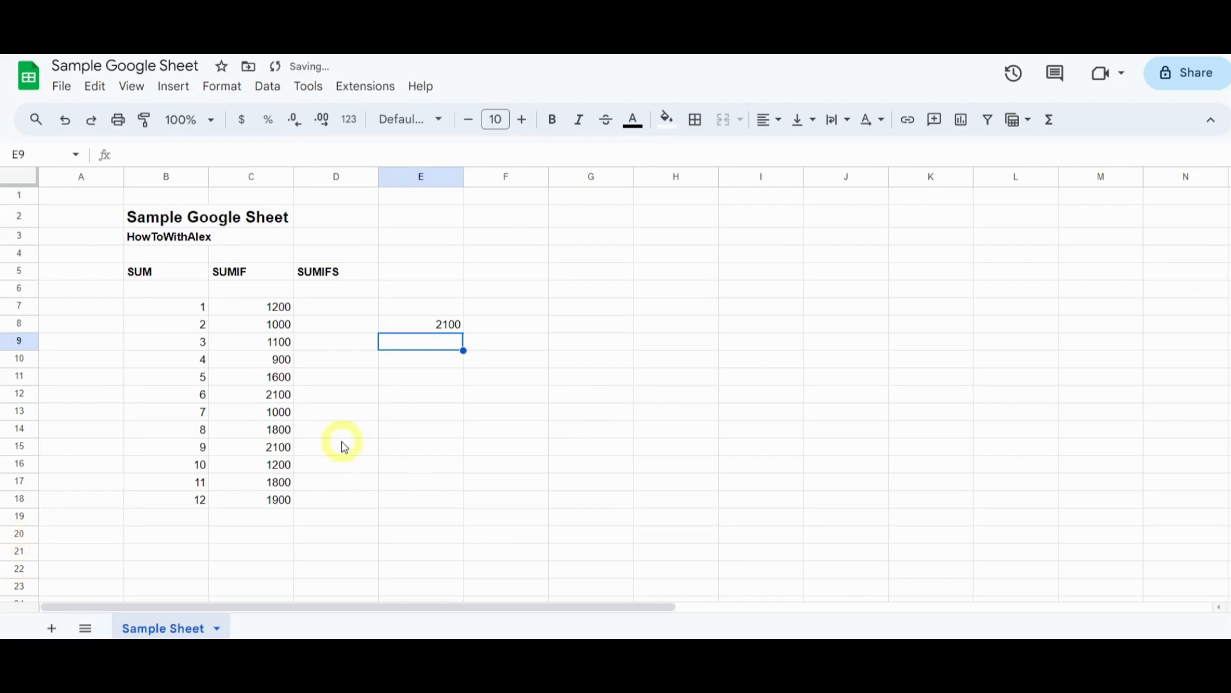
click(270, 447)
click(449, 378)
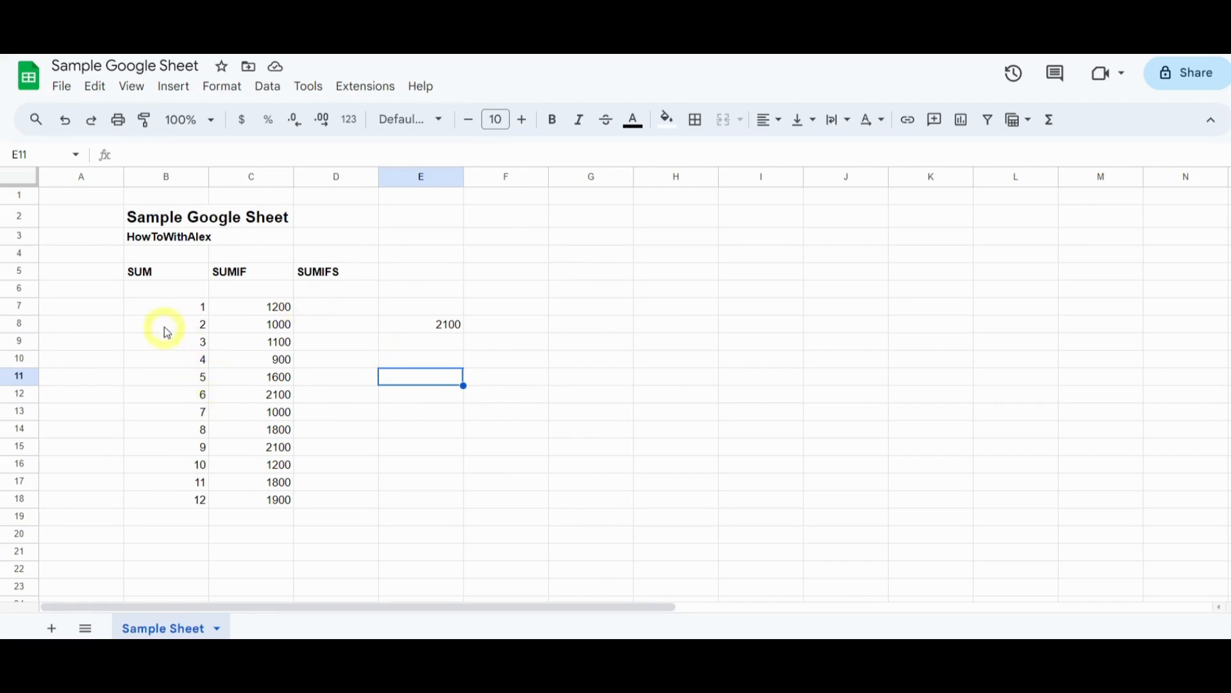
- Review the SUM, SUMIF and SUMIFS headings in cells B5, C5 and D5
click(168, 276)
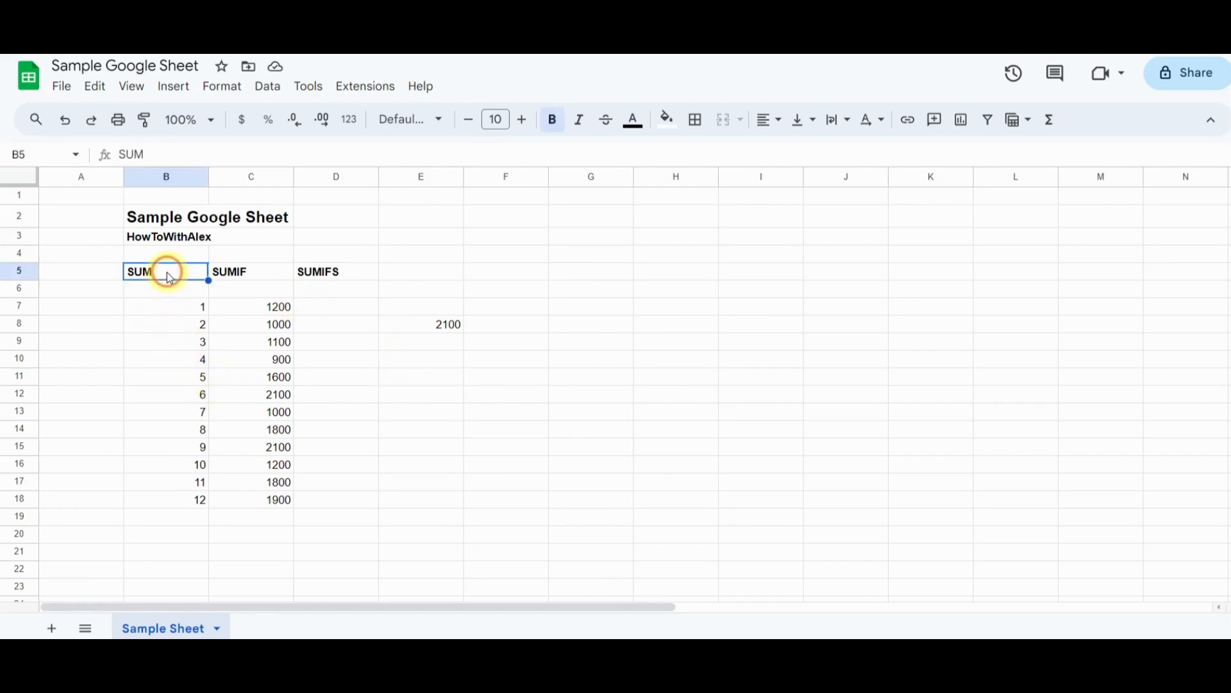
click(265, 276)
click(345, 275)
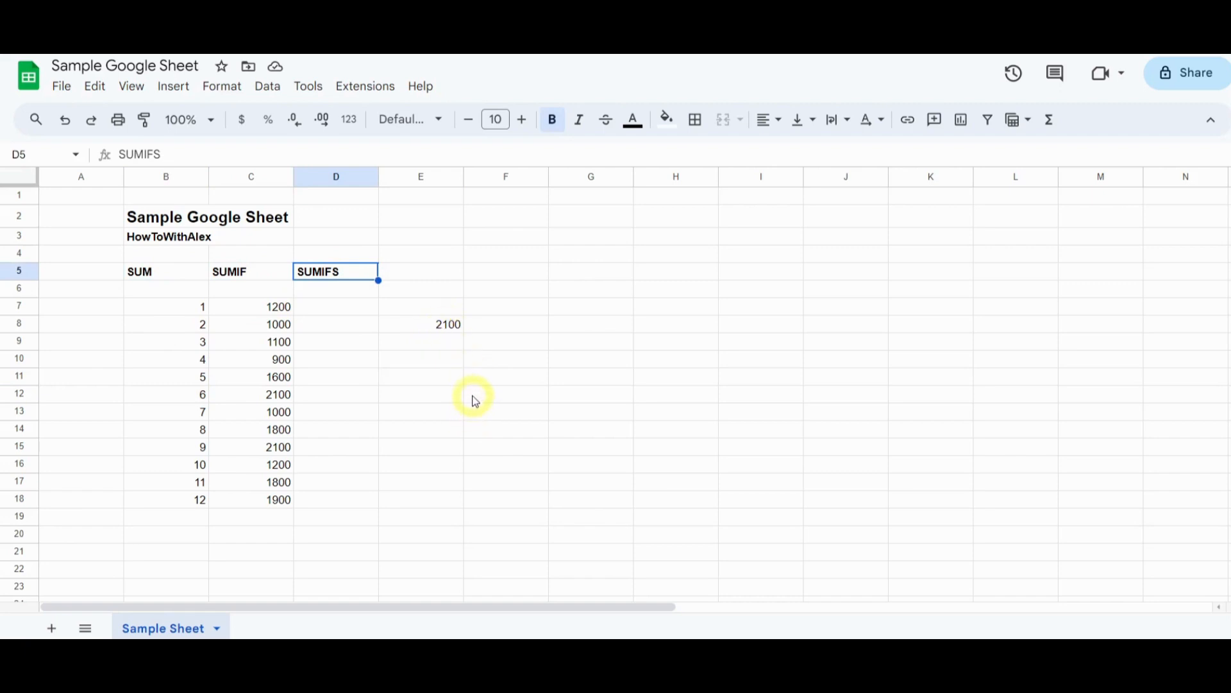
click(527, 363)
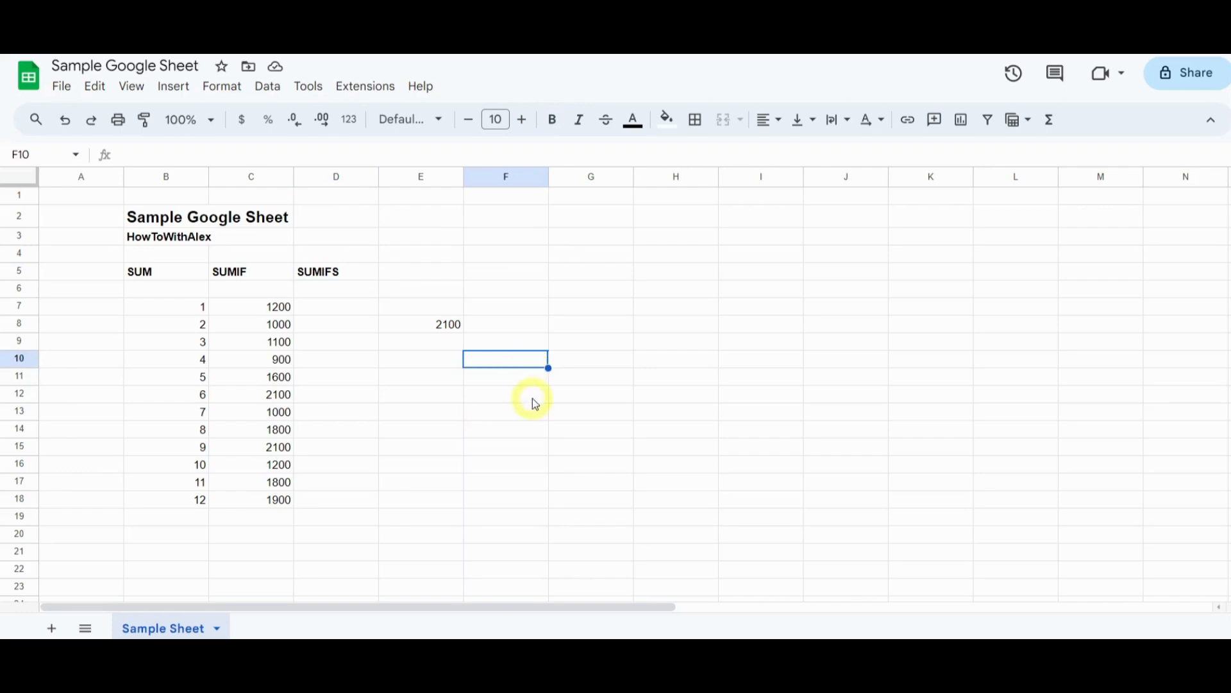